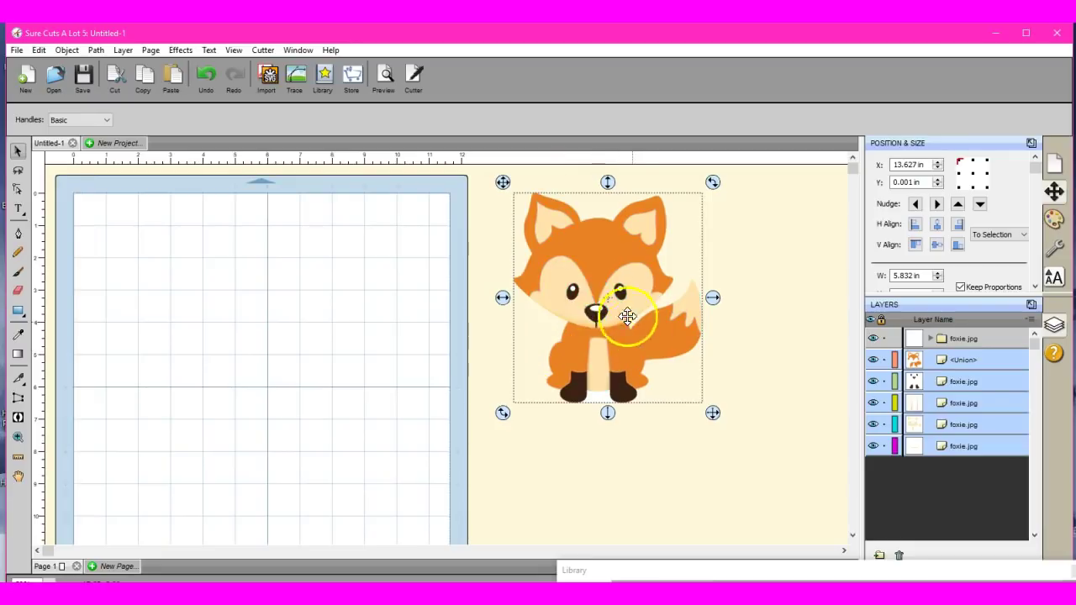
# - Open the Trace Image dialog over the fox design from the toolbar
pyautogui.click(294, 76)
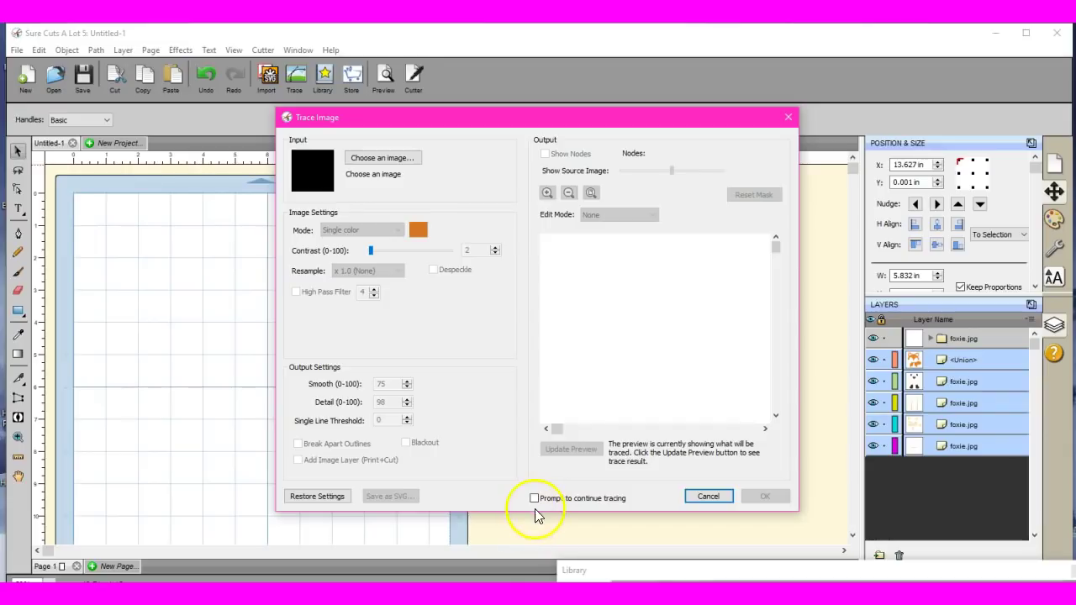
# - Turn on 'Prompt to continue tracing', moving the dialog aside to view the fox and back
pyautogui.click(533, 499)
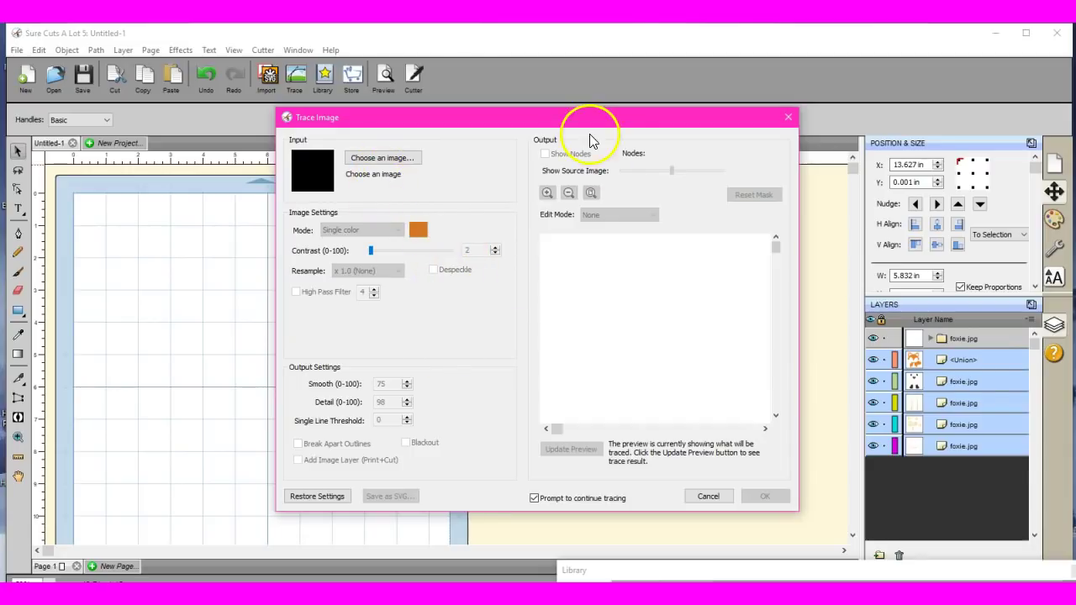
pyautogui.moveTo(582, 124)
pyautogui.mouseDown()
pyautogui.moveTo(423, 159)
pyautogui.moveTo(321, 146)
pyautogui.mouseUp()
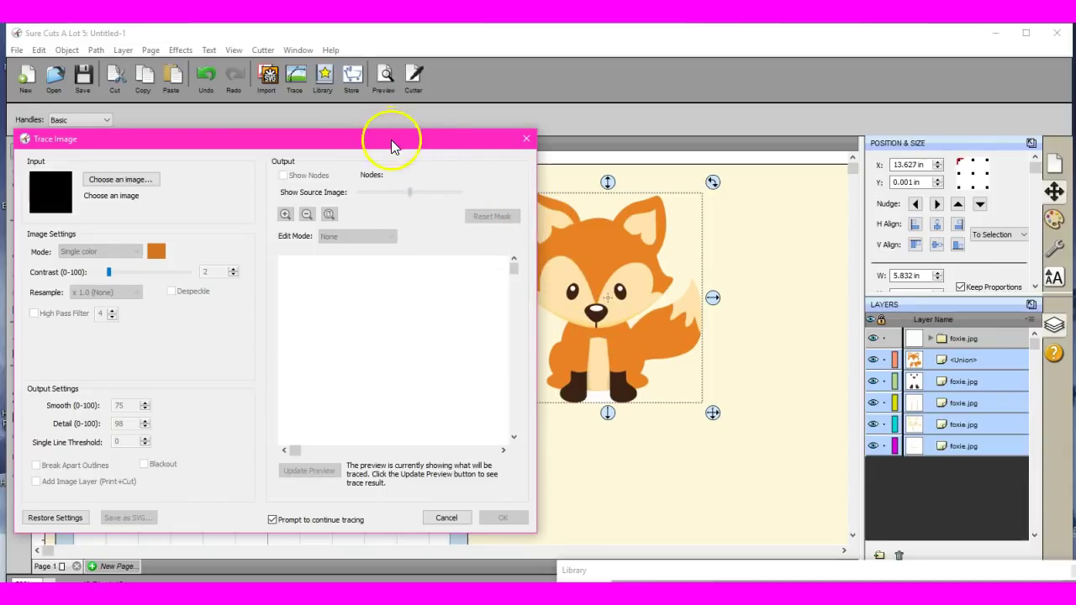
pyautogui.moveTo(390, 137)
pyautogui.mouseDown()
pyautogui.moveTo(610, 150)
pyautogui.moveTo(695, 91)
pyautogui.mouseUp()
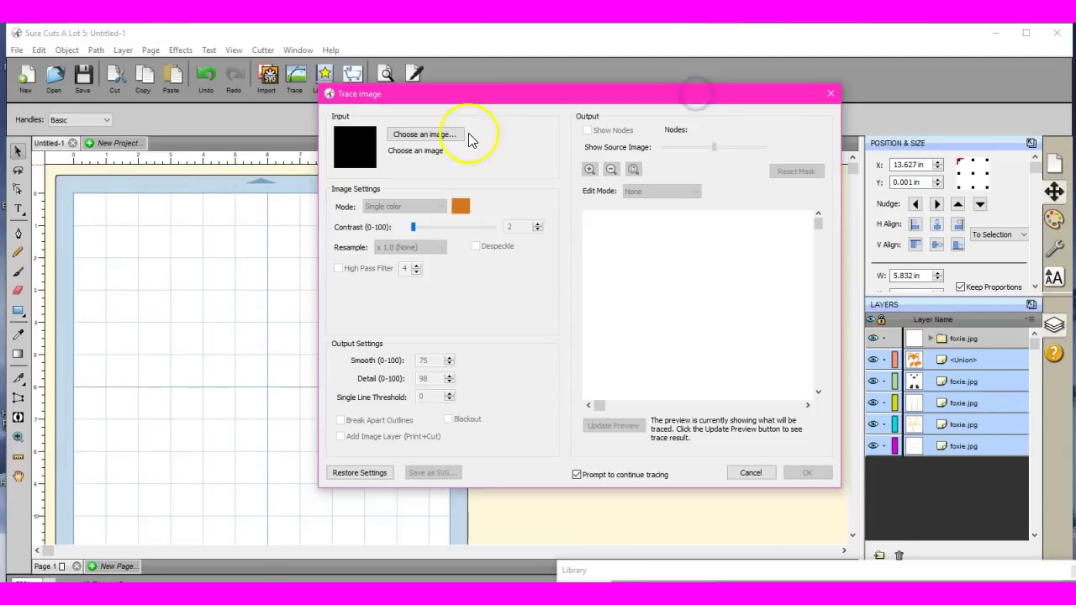
# - Load foxie.jpg from the Clipart folder as the image to trace
pyautogui.click(432, 136)
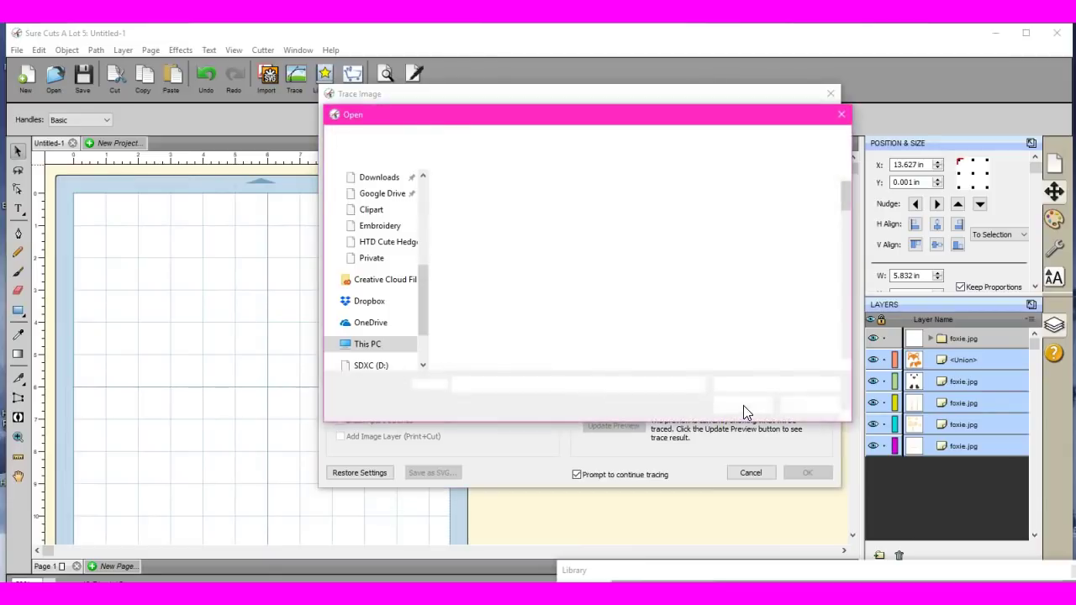
pyautogui.moveTo(847, 191); pyautogui.dragTo(852, 262)
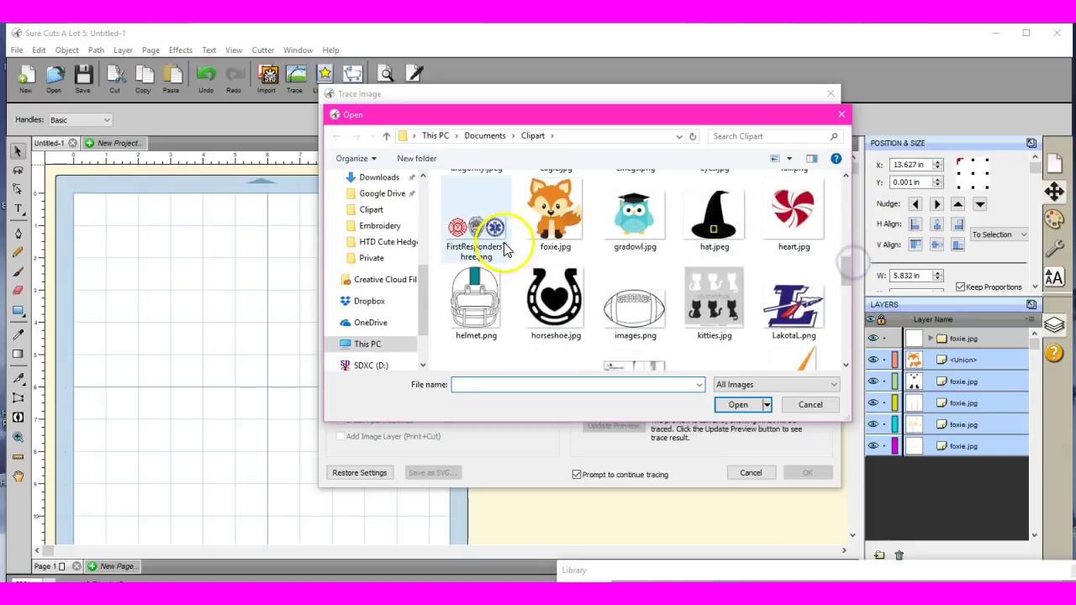
pyautogui.doubleClick(570, 220)
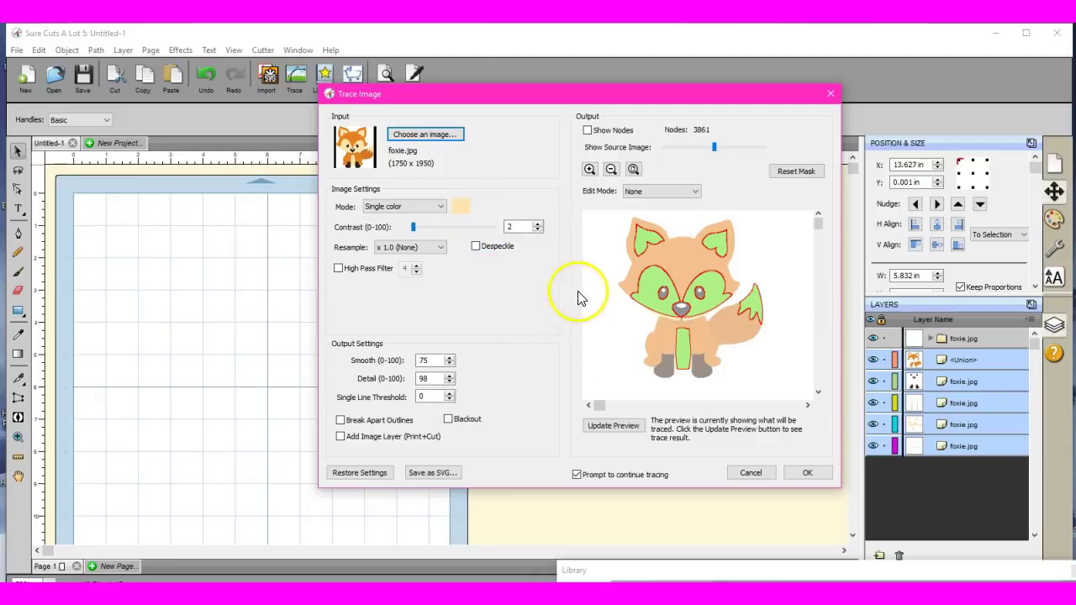
# - Trace the pale cream areas, then pick the orange fur and trace it as a second layer
pyautogui.click(806, 474)
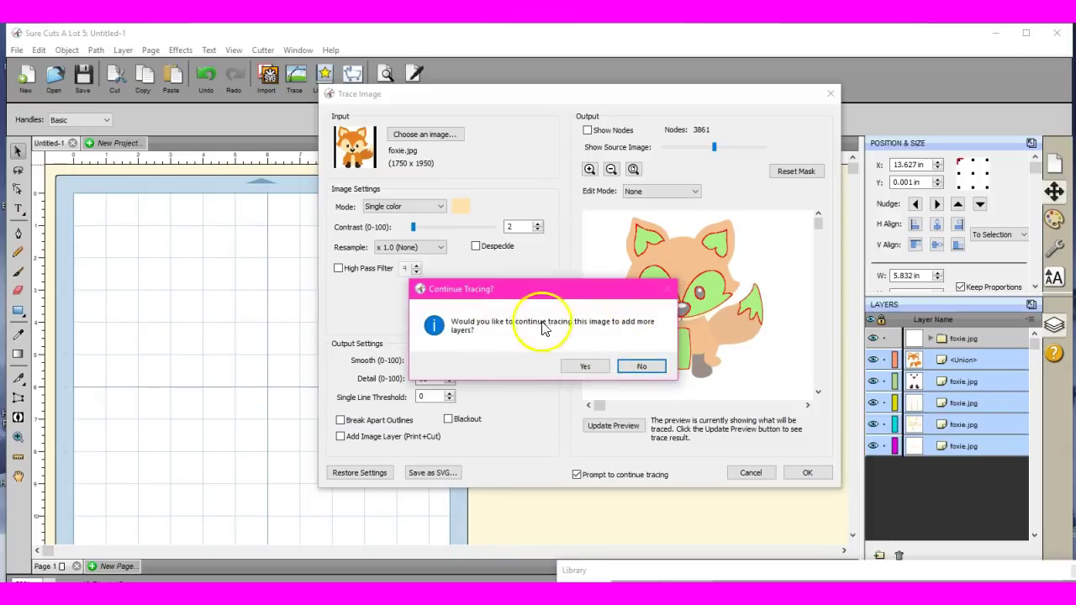
pyautogui.click(586, 367)
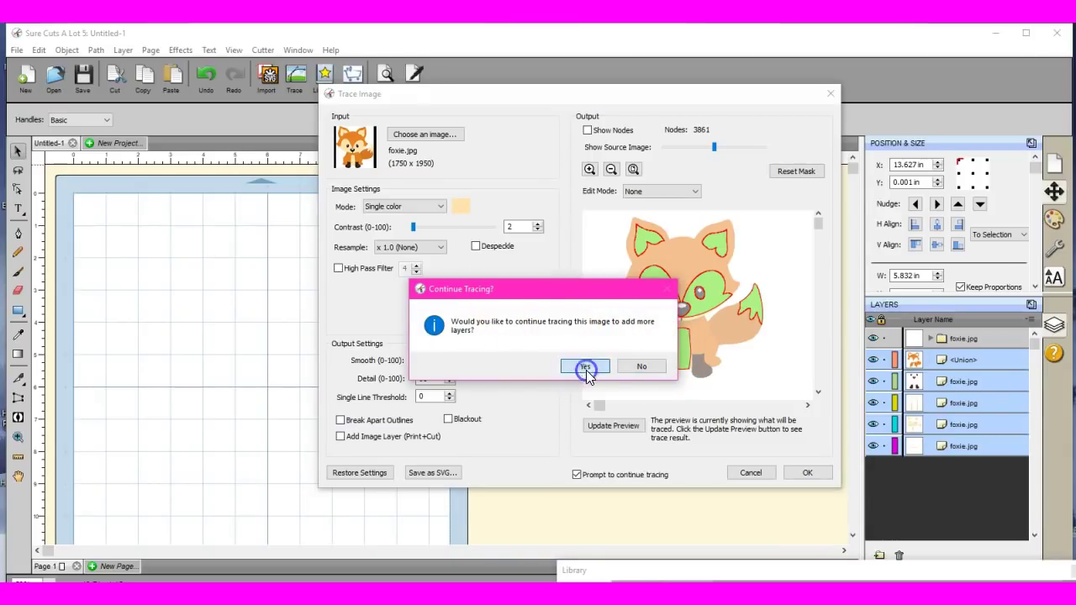
pyautogui.click(462, 207)
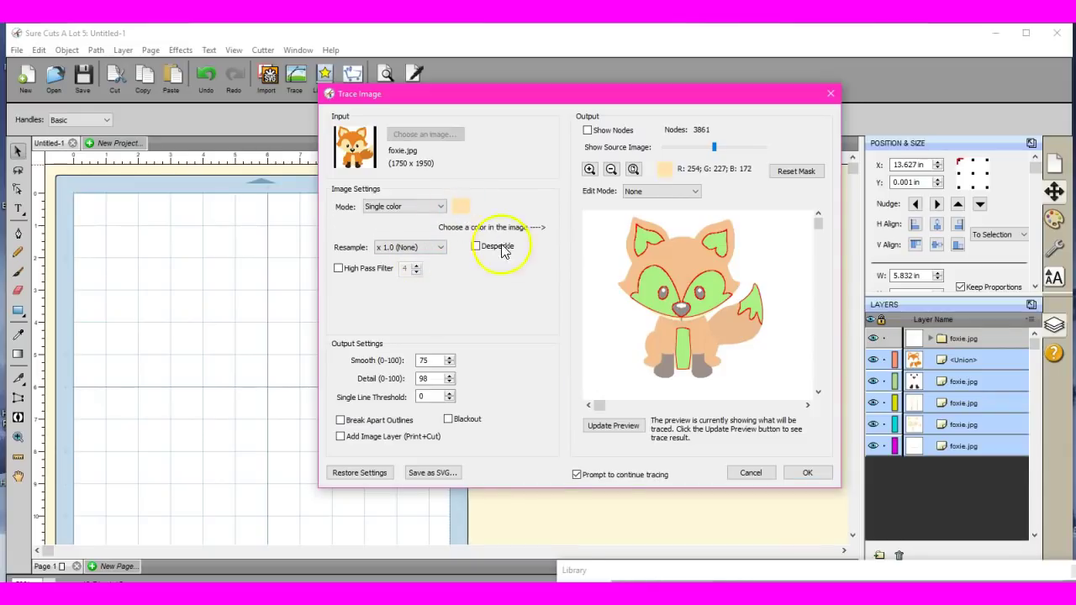
pyautogui.click(634, 270)
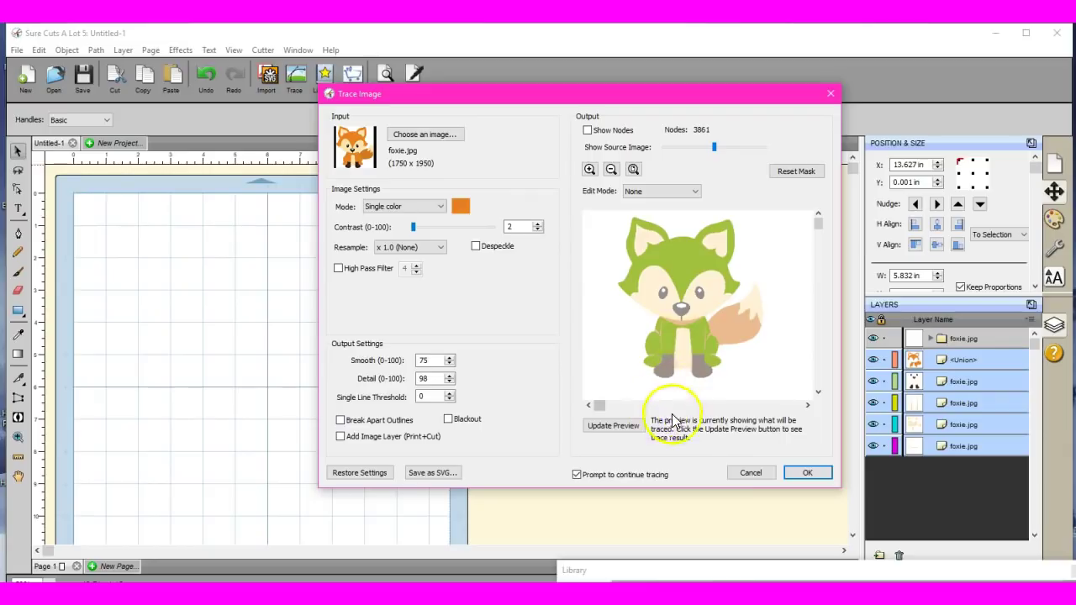
pyautogui.click(805, 474)
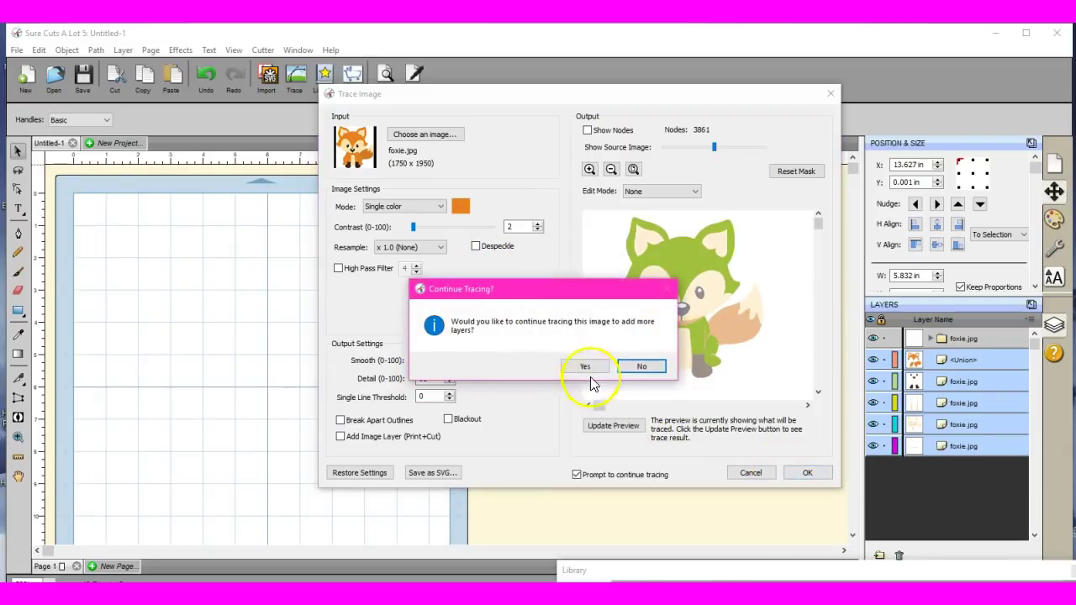
pyautogui.click(585, 366)
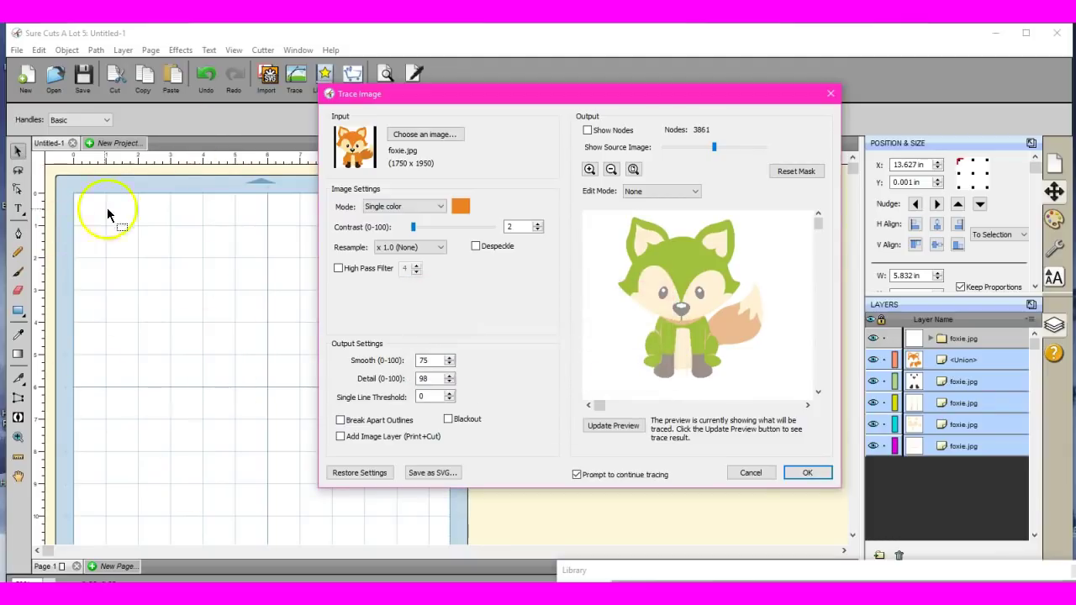
# - Pick the fox's pale yellow shade and trace it as a layer, continuing afterward
pyautogui.click(458, 207)
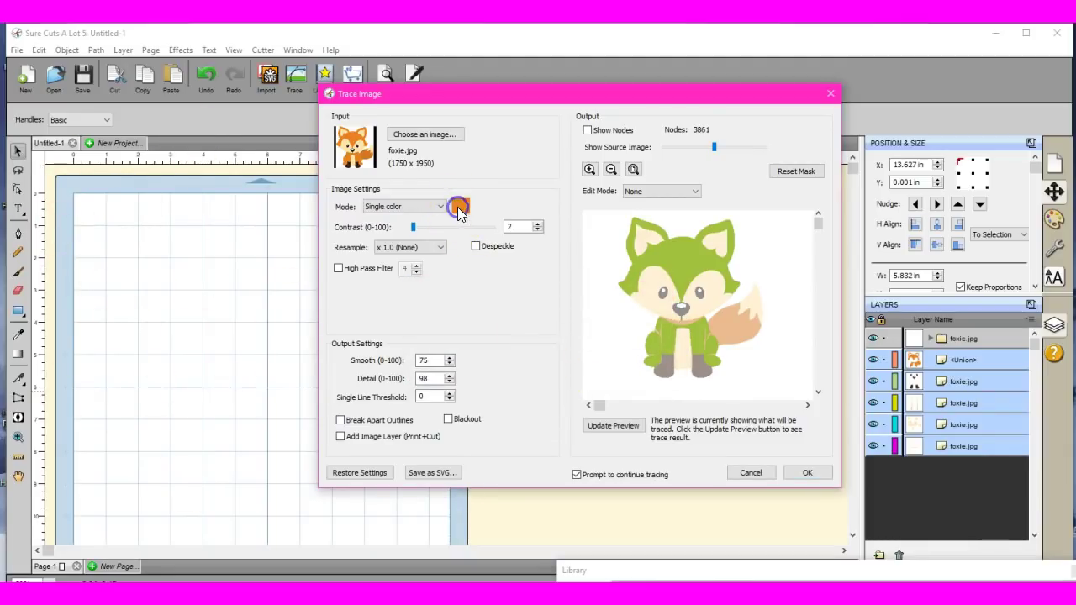
pyautogui.click(692, 319)
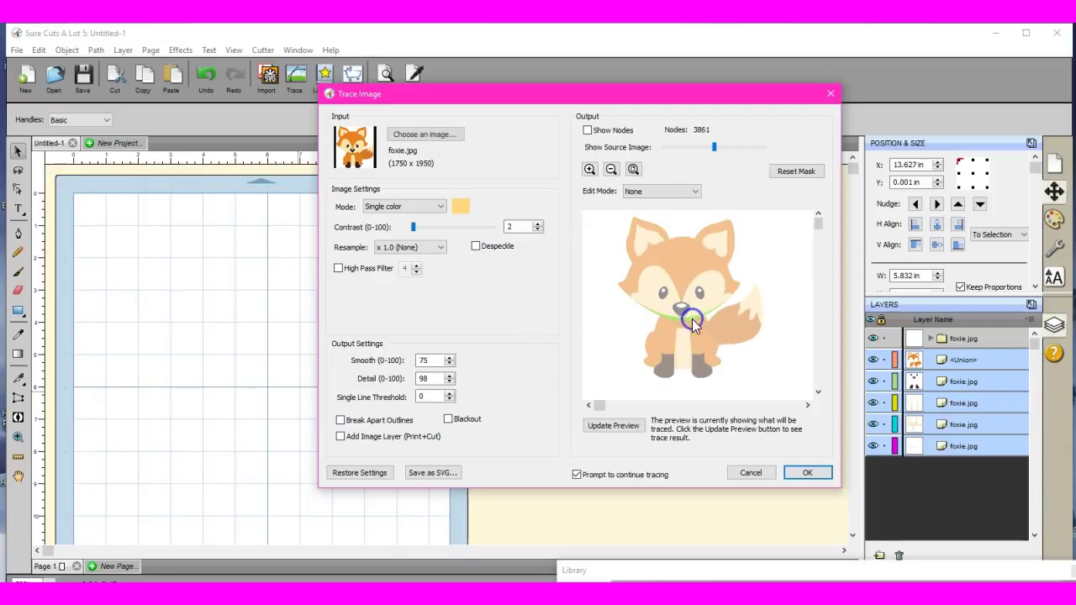
pyautogui.click(808, 473)
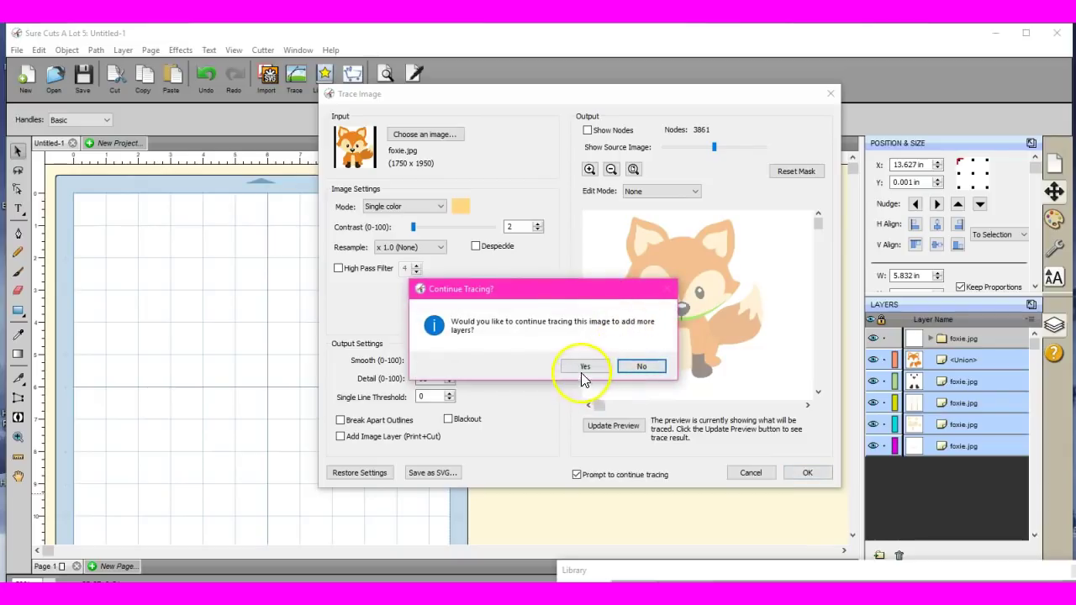
pyautogui.click(583, 368)
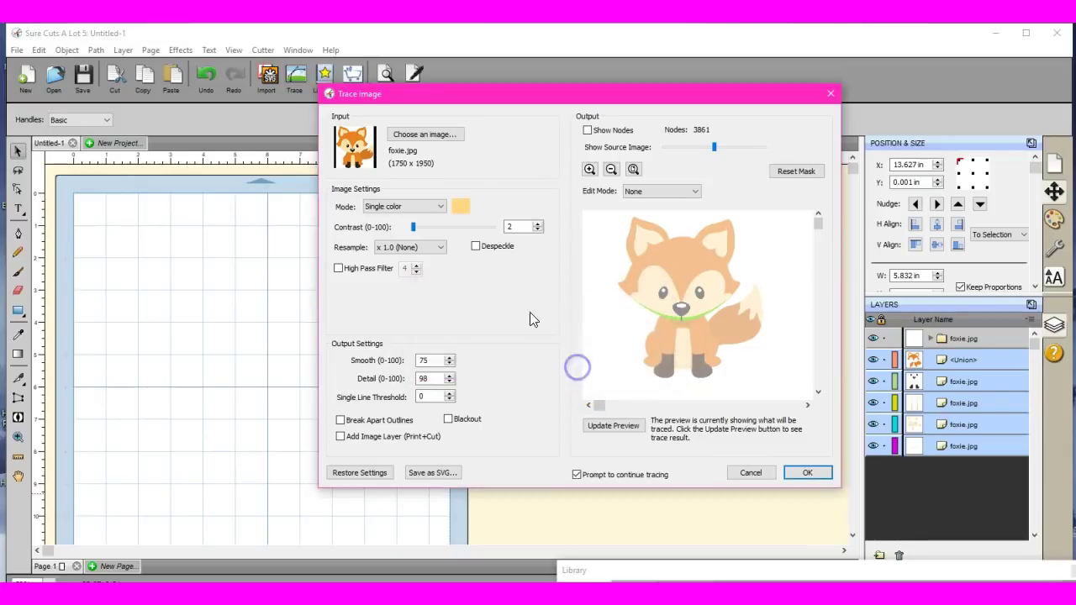
# - Pick the fox's tan shade and trace it as another layer
pyautogui.click(462, 209)
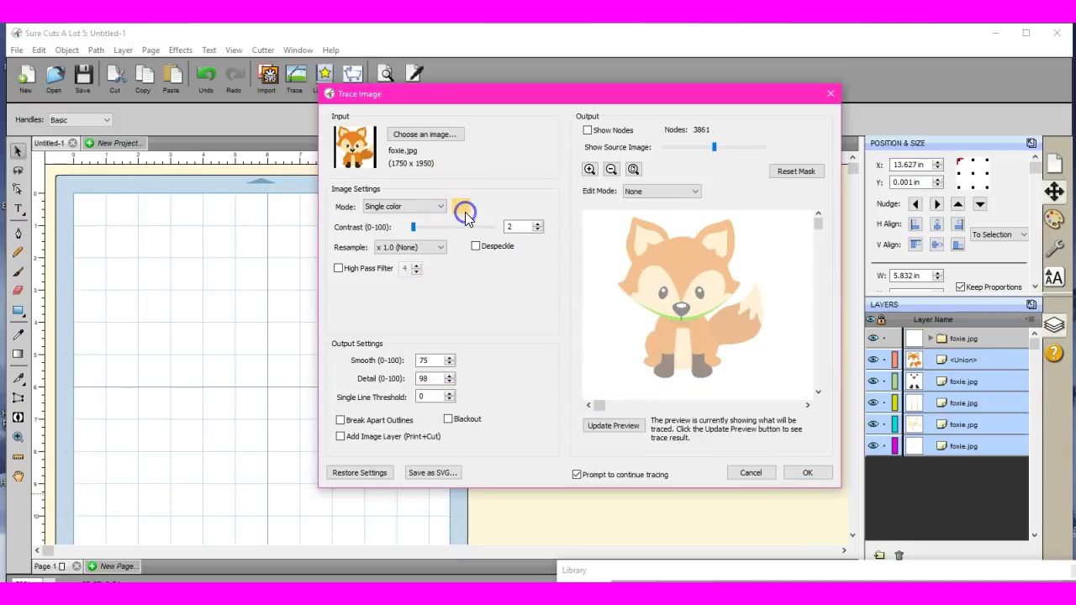
pyautogui.click(676, 367)
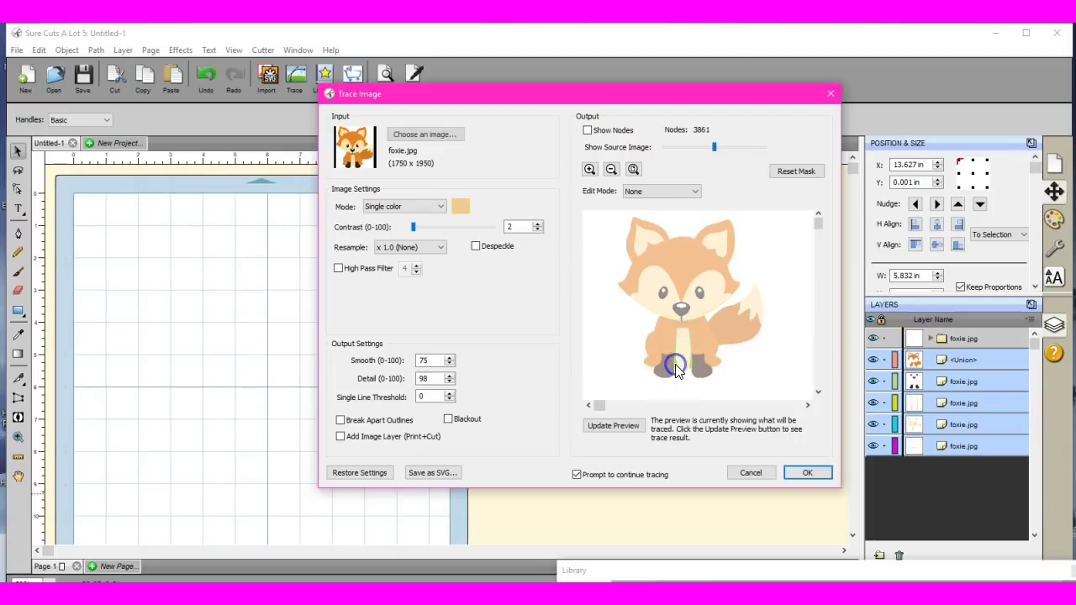
pyautogui.click(807, 473)
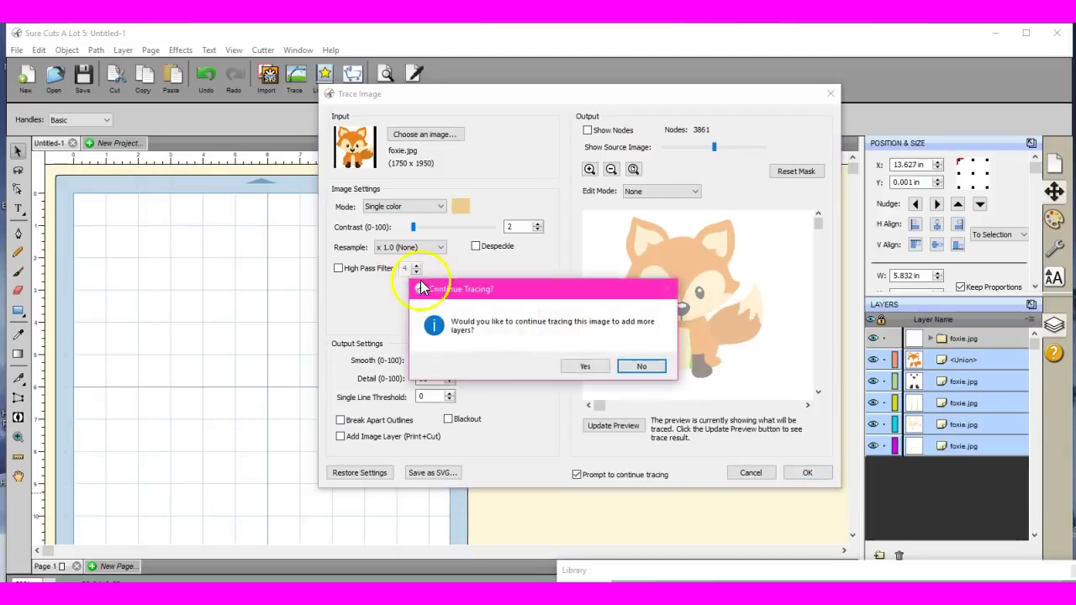
# - Pick the dark brown of the fox's feet as the next trace colour
pyautogui.click(580, 369)
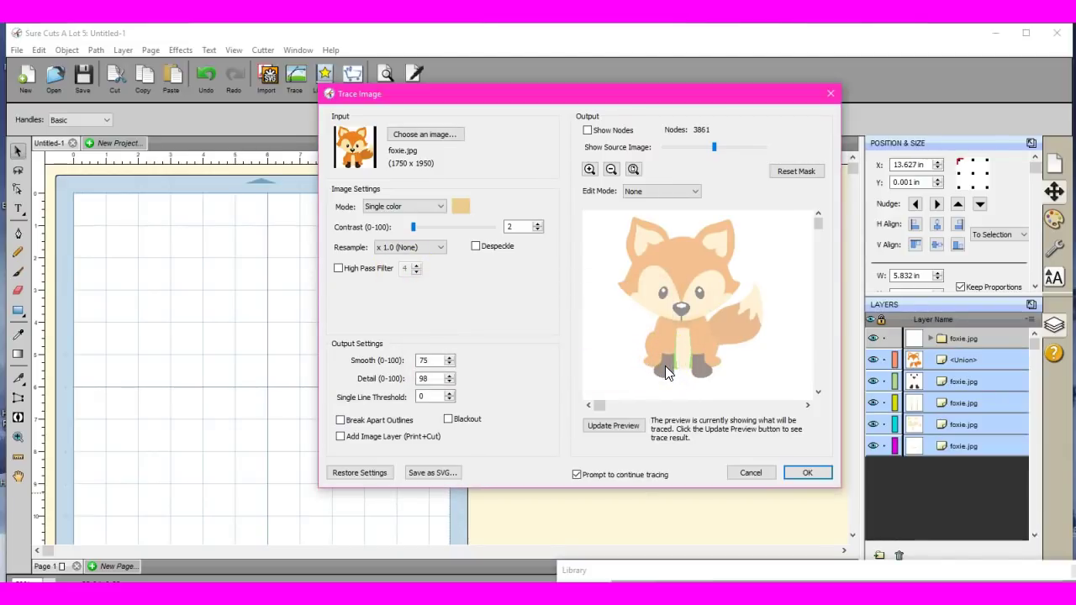
pyautogui.click(462, 206)
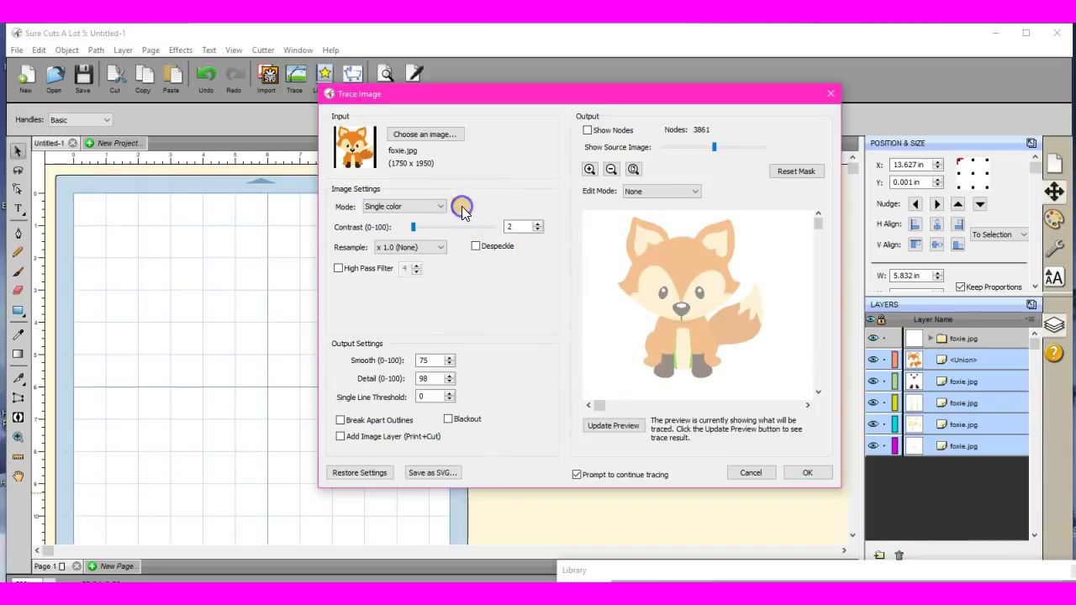
pyautogui.click(665, 363)
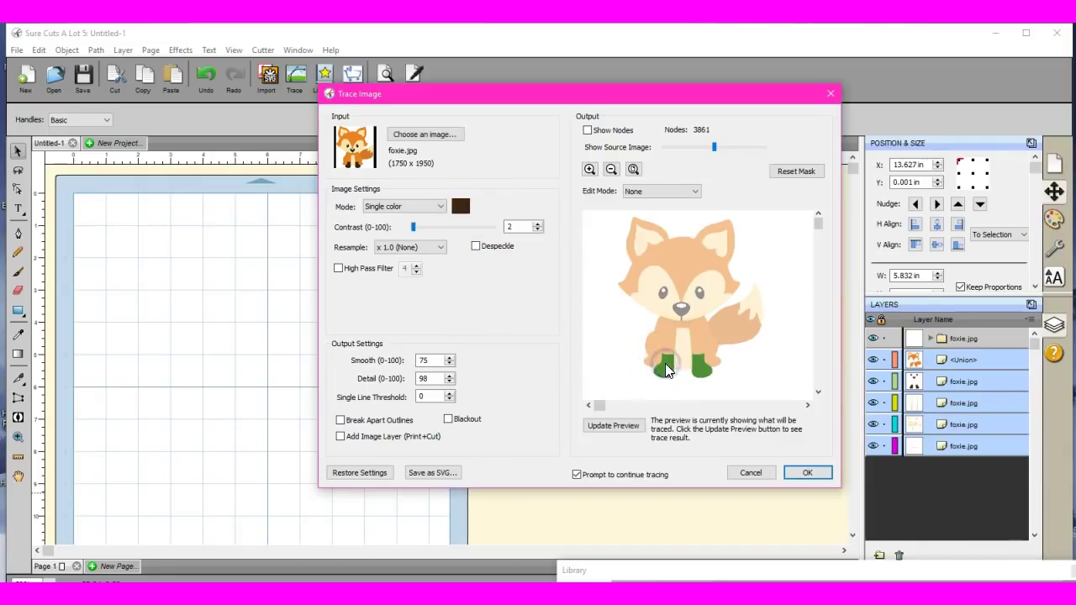
pyautogui.click(655, 305)
# - Raise contrast to 11 so the eyes show, and trace the dark brown areas as a layer
pyautogui.click(537, 226)
pyautogui.click(632, 427)
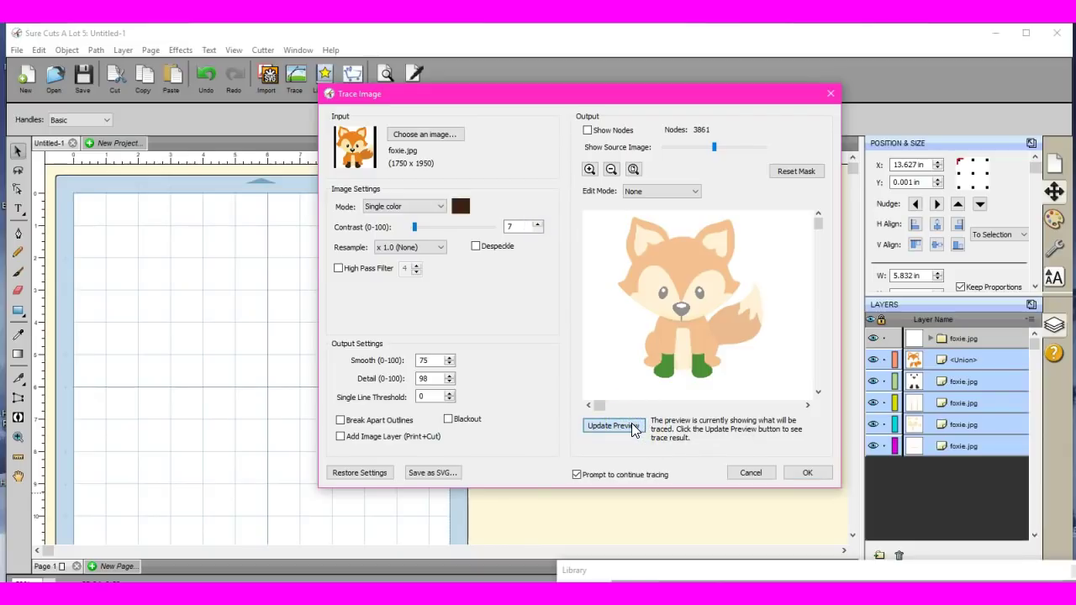
pyautogui.click(537, 223)
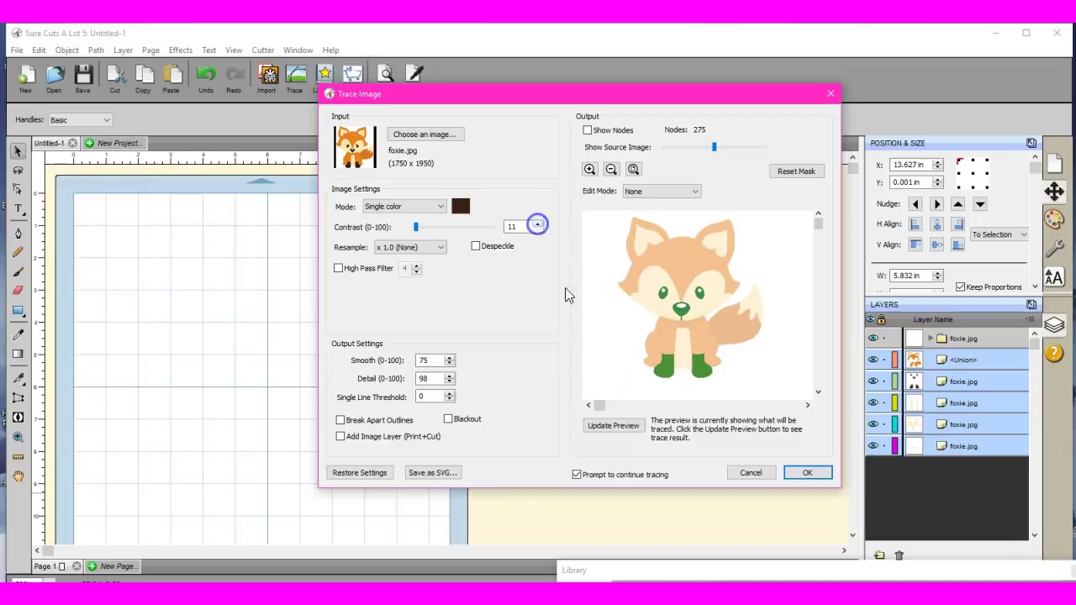
pyautogui.click(626, 427)
pyautogui.click(626, 426)
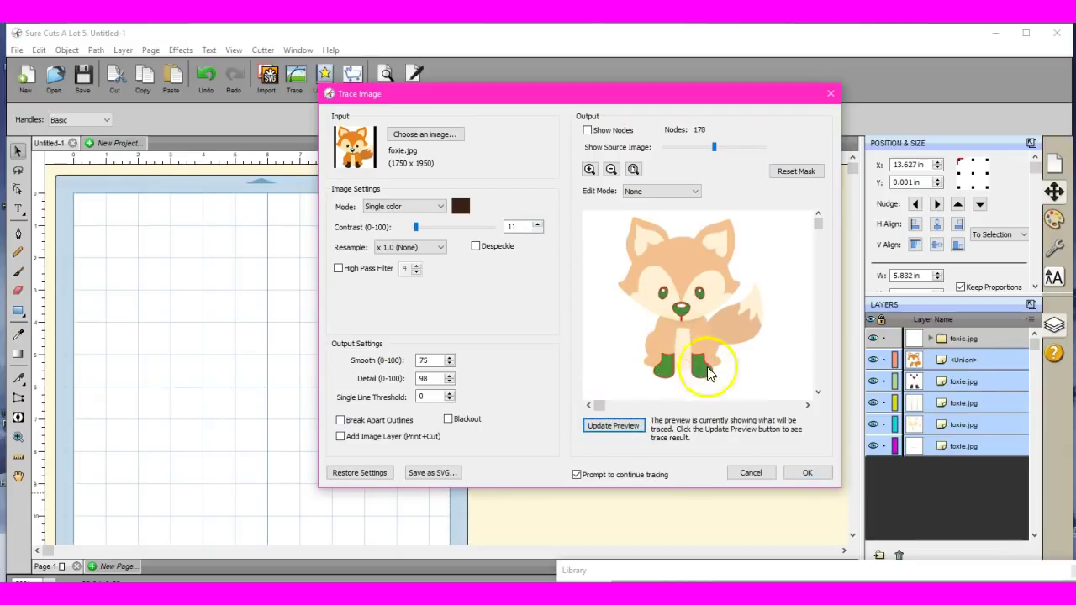
pyautogui.click(808, 473)
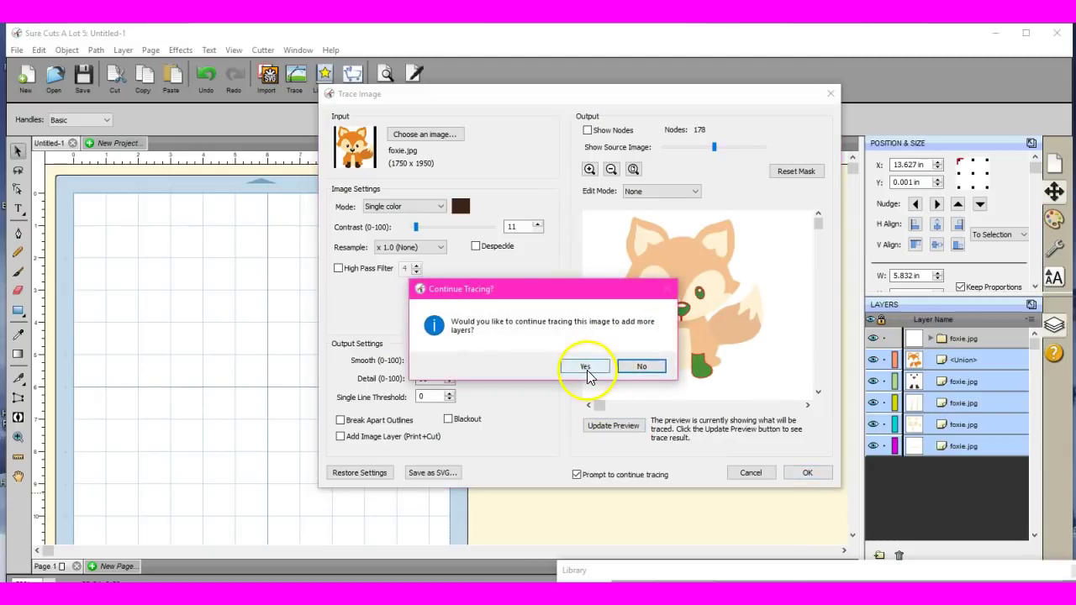
pyautogui.click(586, 367)
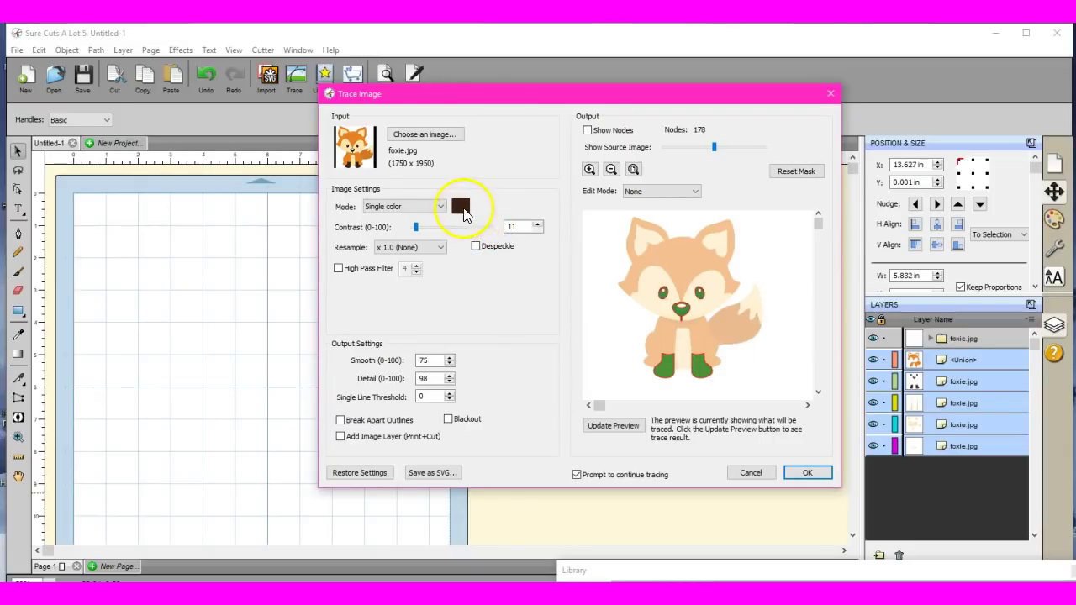
# - Pick the orange of the tail, lower contrast to 2, and trace it as a layer
pyautogui.click(462, 208)
pyautogui.click(734, 325)
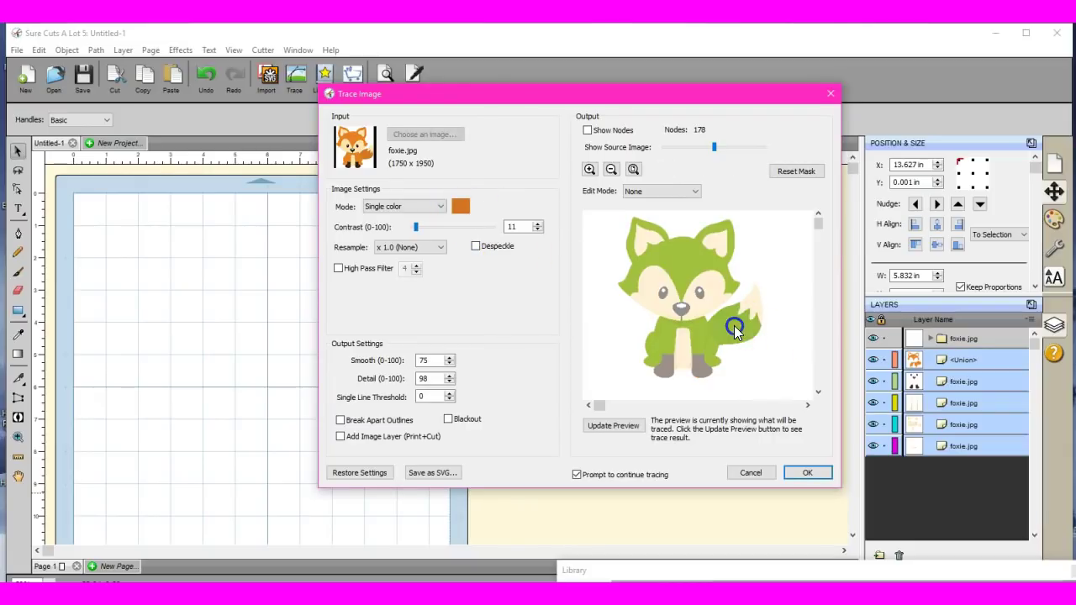
pyautogui.click(538, 231)
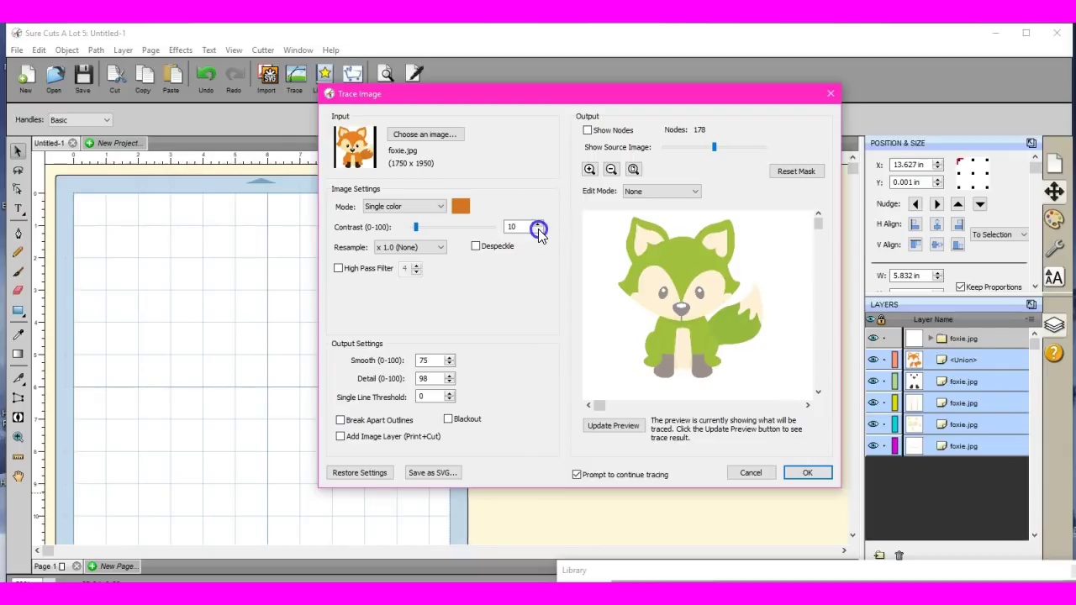
pyautogui.click(538, 231)
pyautogui.click(538, 231)
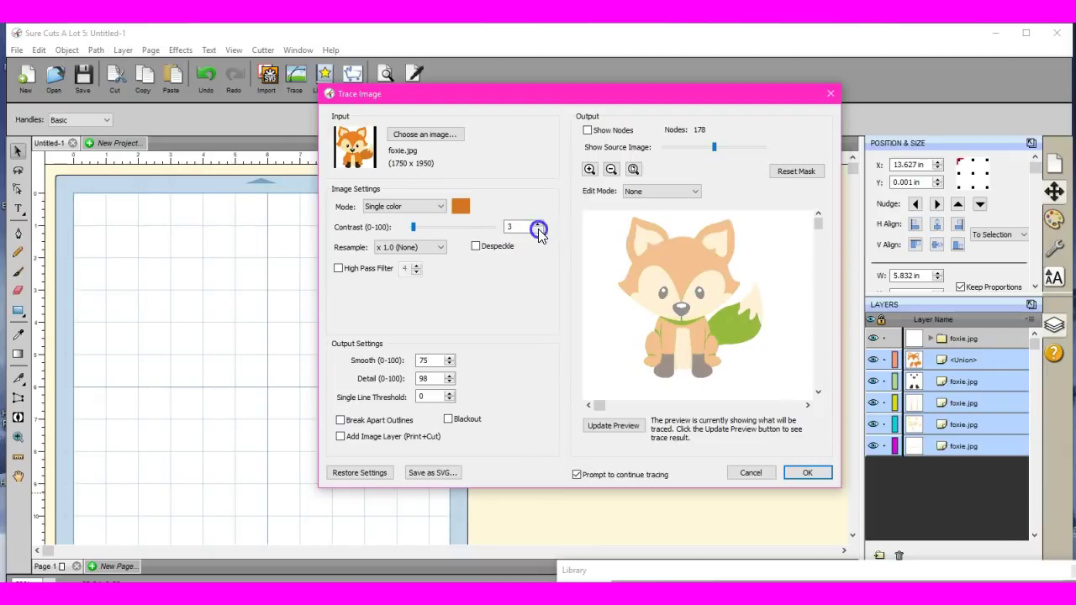
pyautogui.click(613, 425)
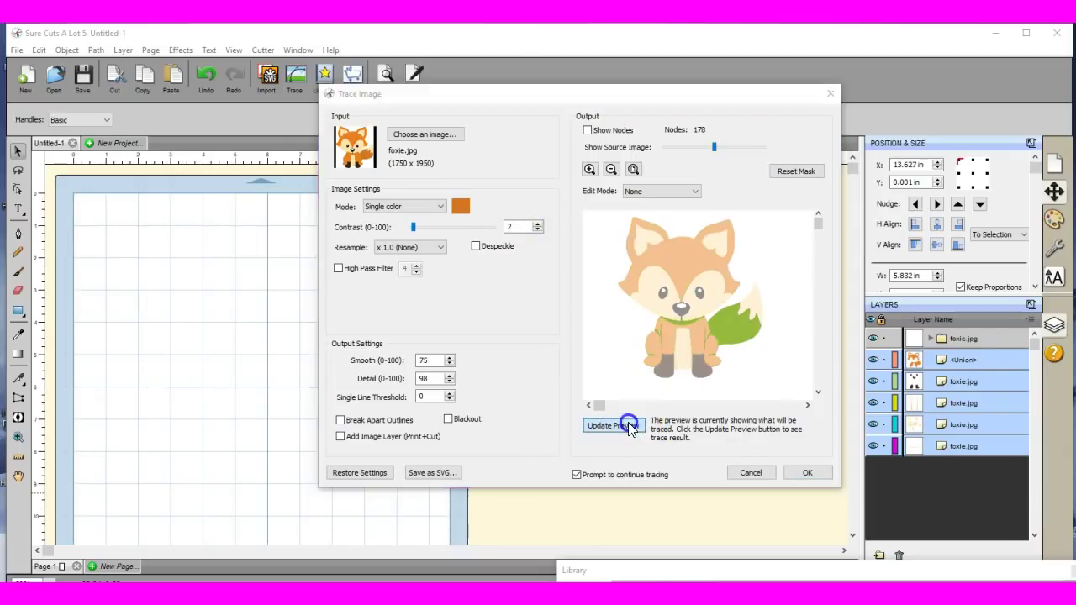
pyautogui.click(807, 473)
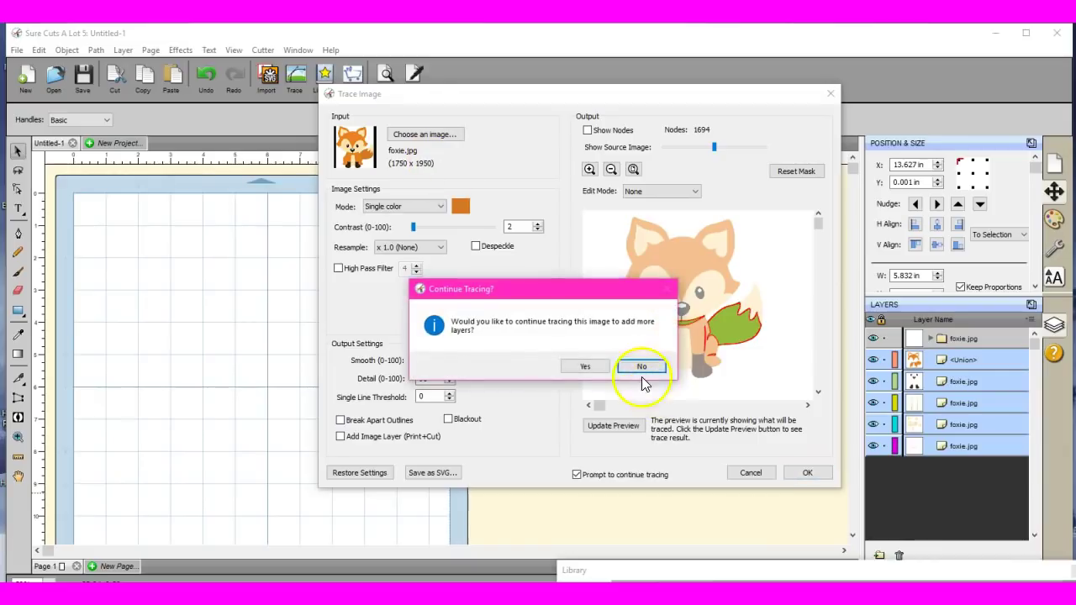
# - Pick white as the next trace colour
pyautogui.click(591, 368)
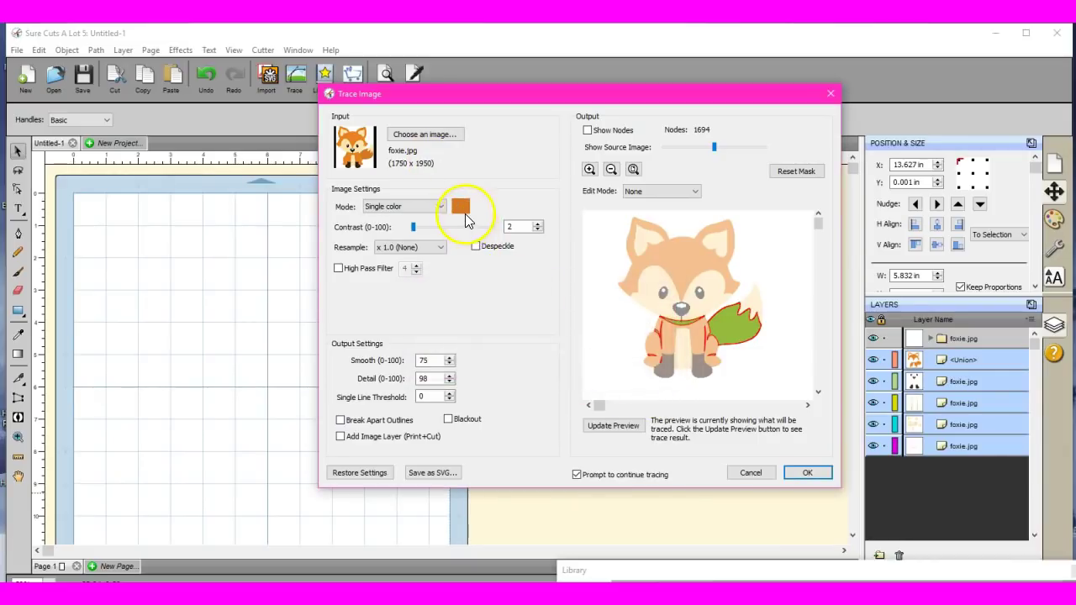
pyautogui.click(463, 212)
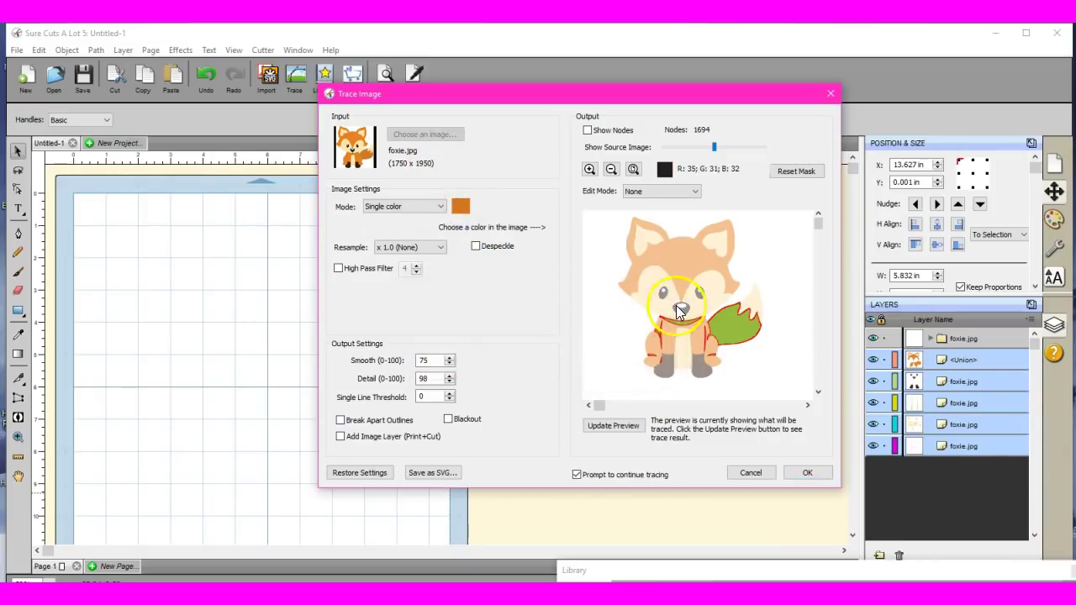
pyautogui.click(681, 306)
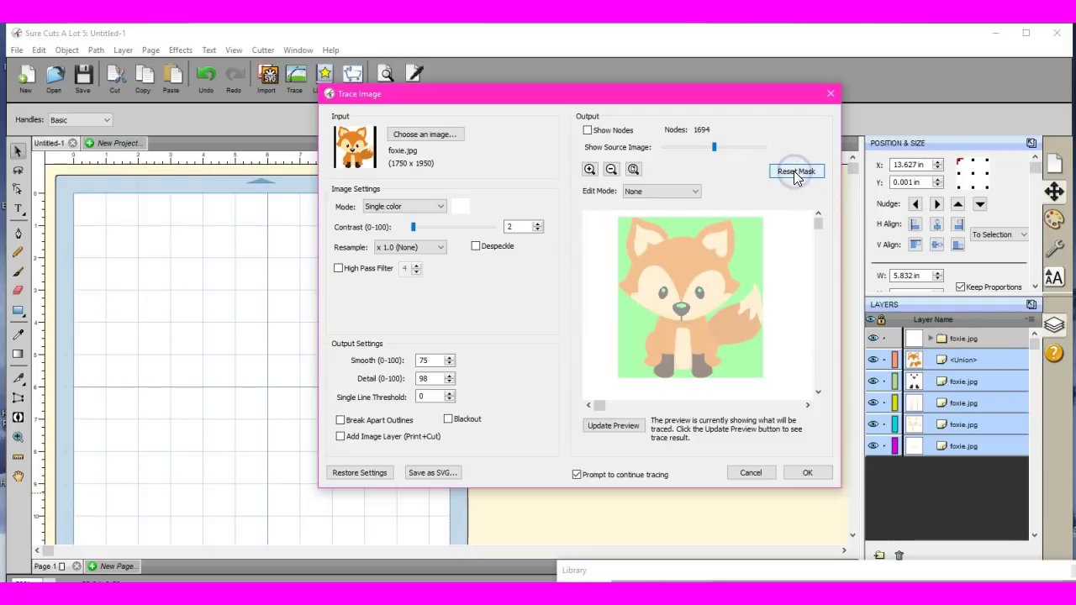
# - Use Draw Mask with a Background brush, refresh the preview, then restore Mask/Foreground
pyautogui.click(689, 193)
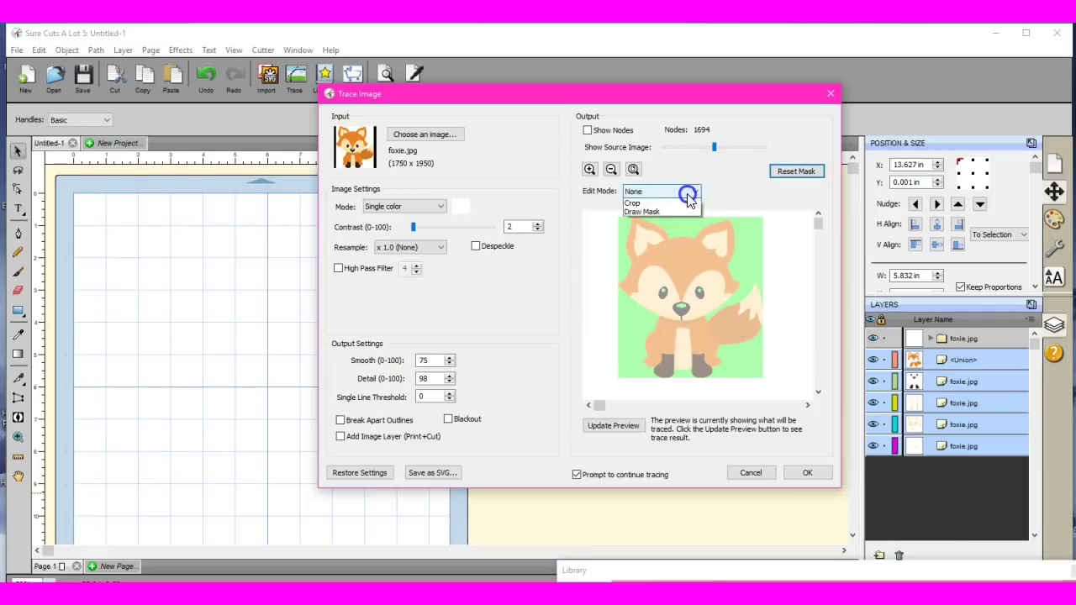
pyautogui.click(690, 217)
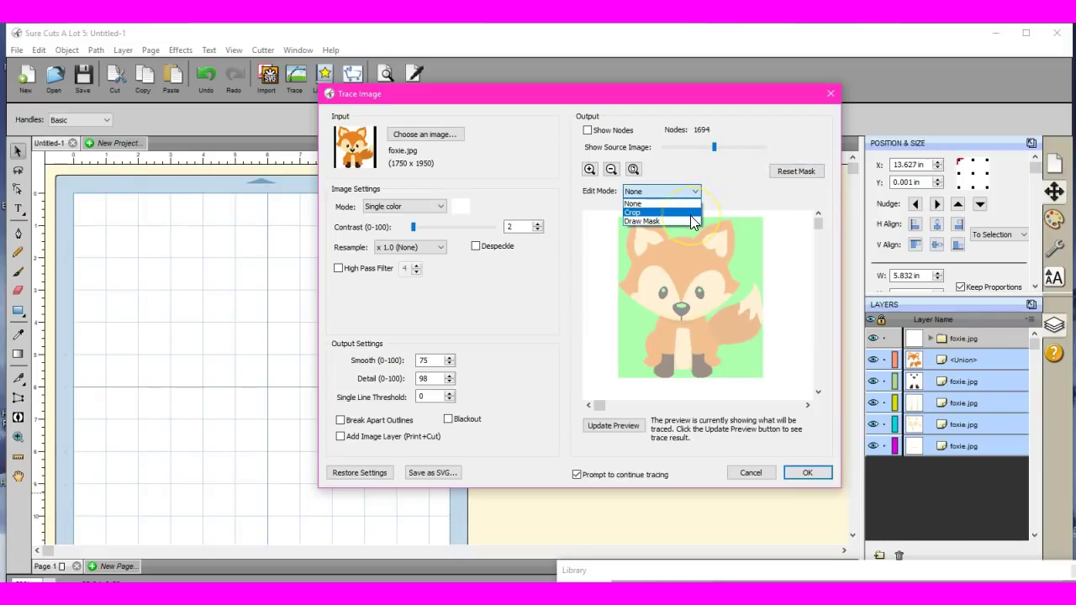
pyautogui.click(691, 222)
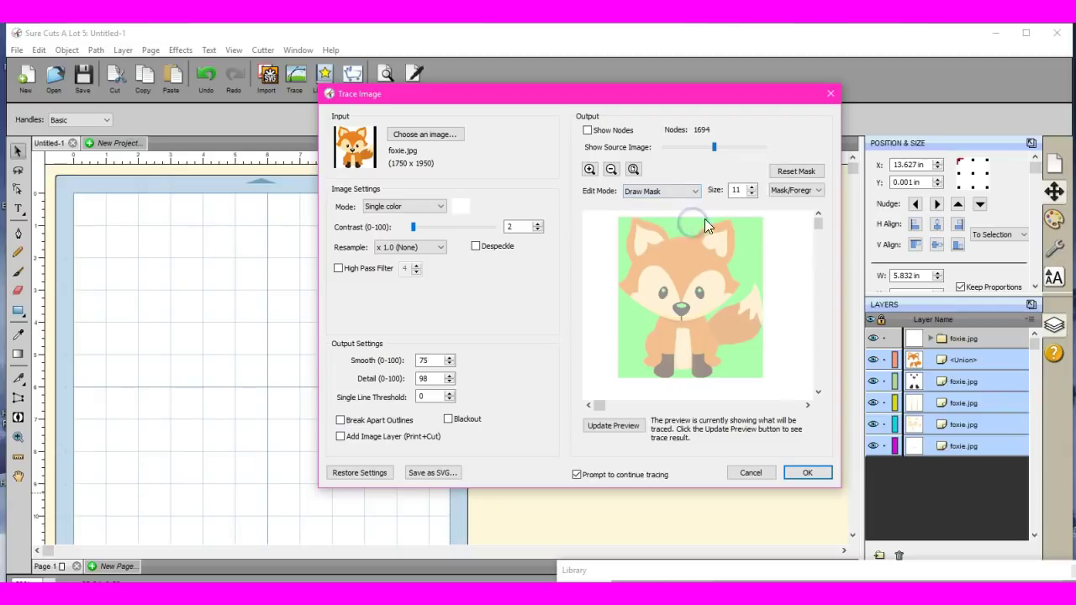
pyautogui.click(809, 193)
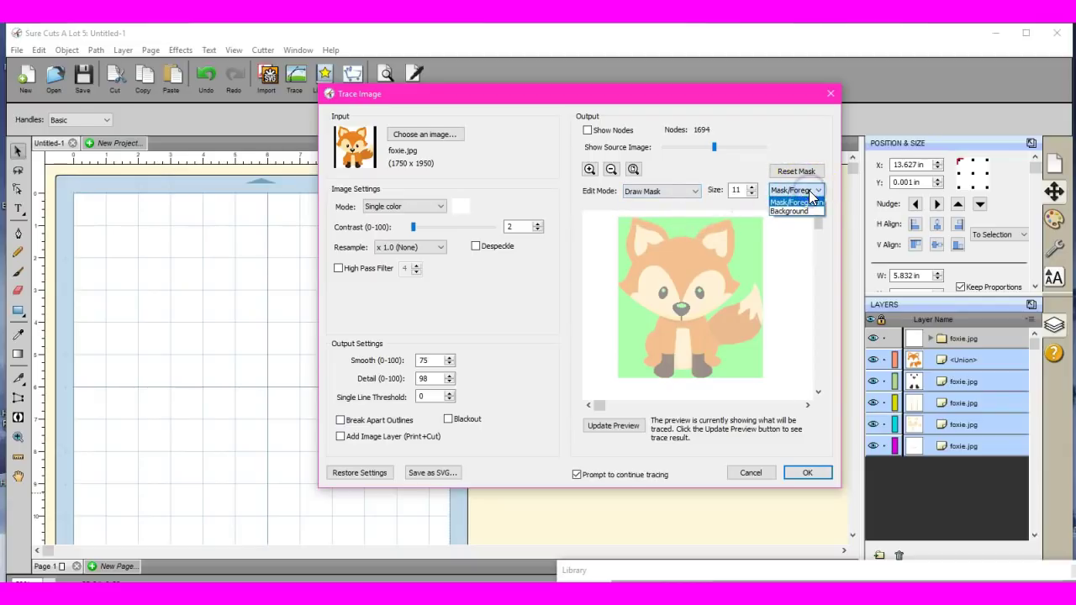
pyautogui.click(807, 210)
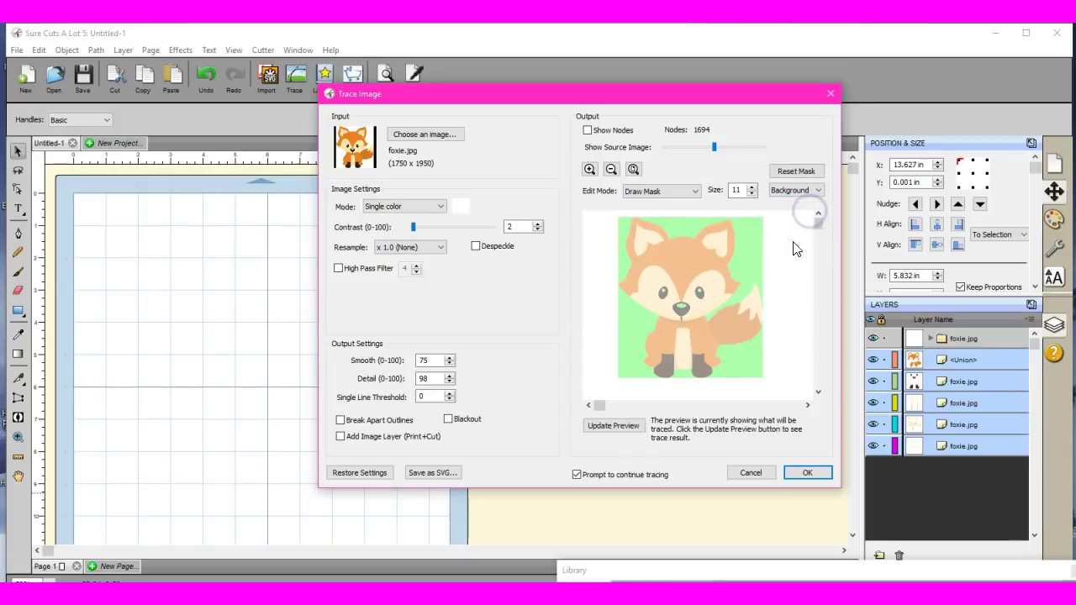
pyautogui.click(613, 427)
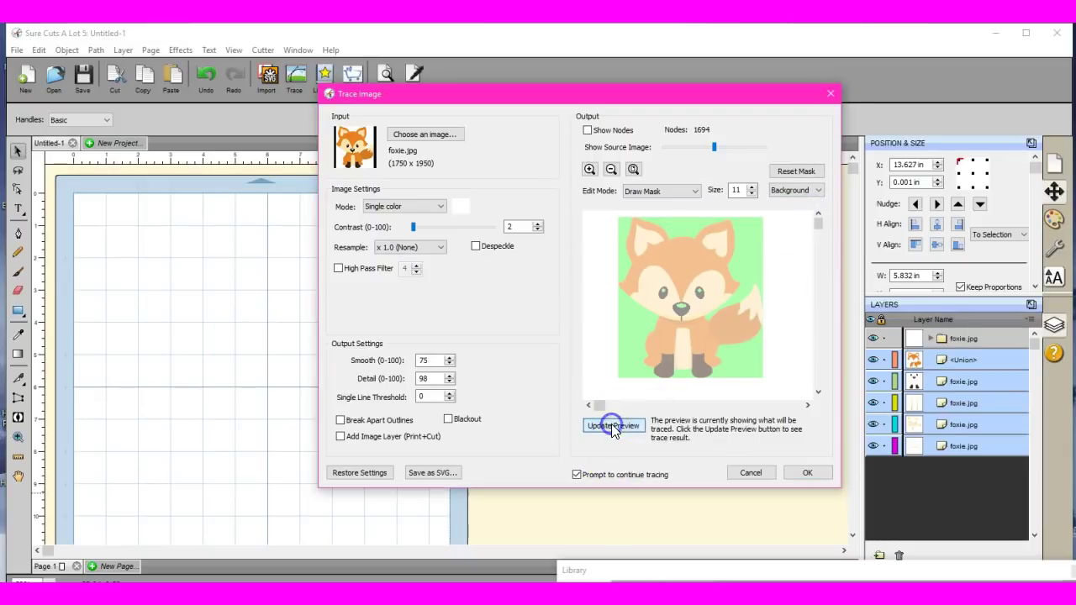
pyautogui.click(800, 193)
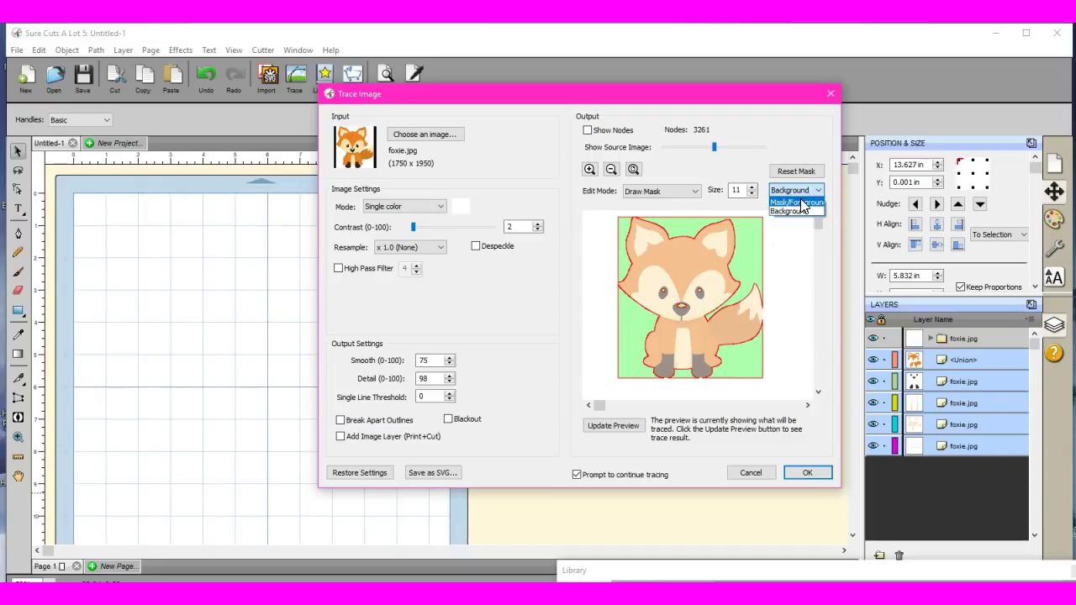
pyautogui.click(799, 202)
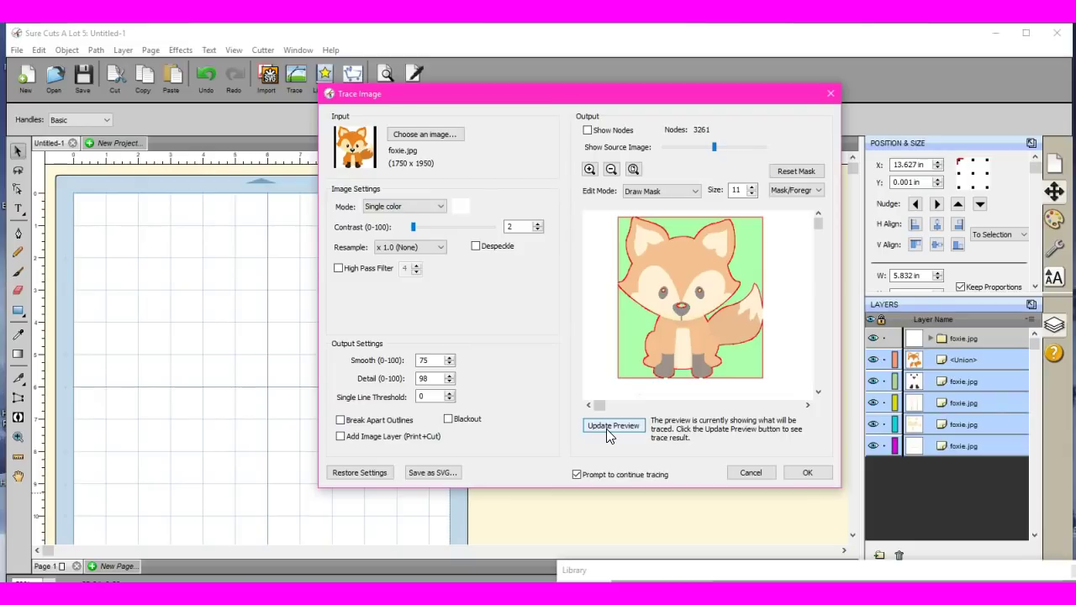
# - Crop the white trace to the fox's face and chest and trace it as a layer
pyautogui.click(688, 194)
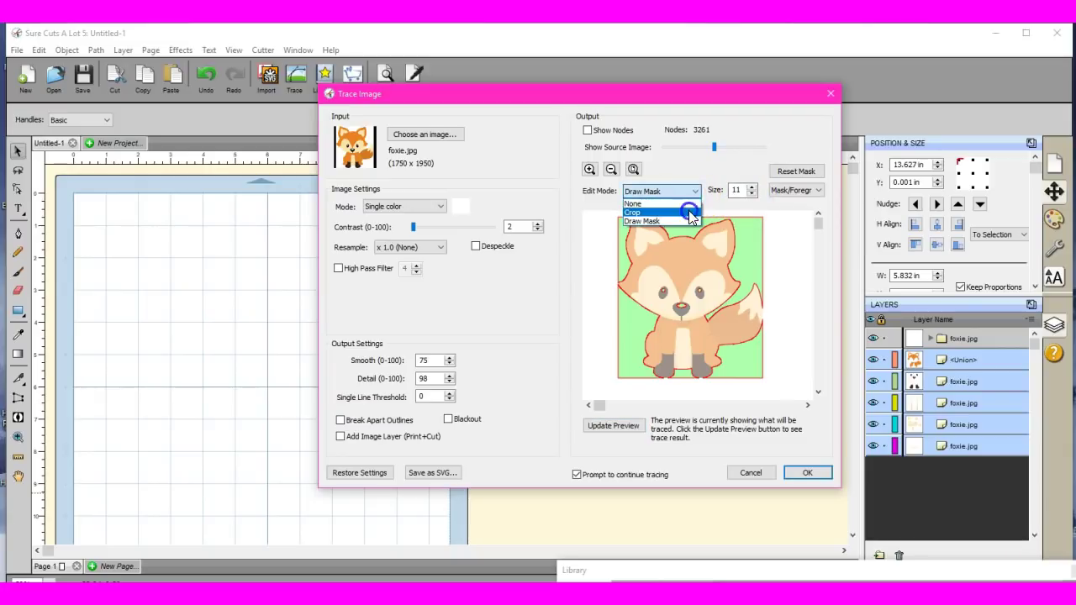
pyautogui.click(688, 211)
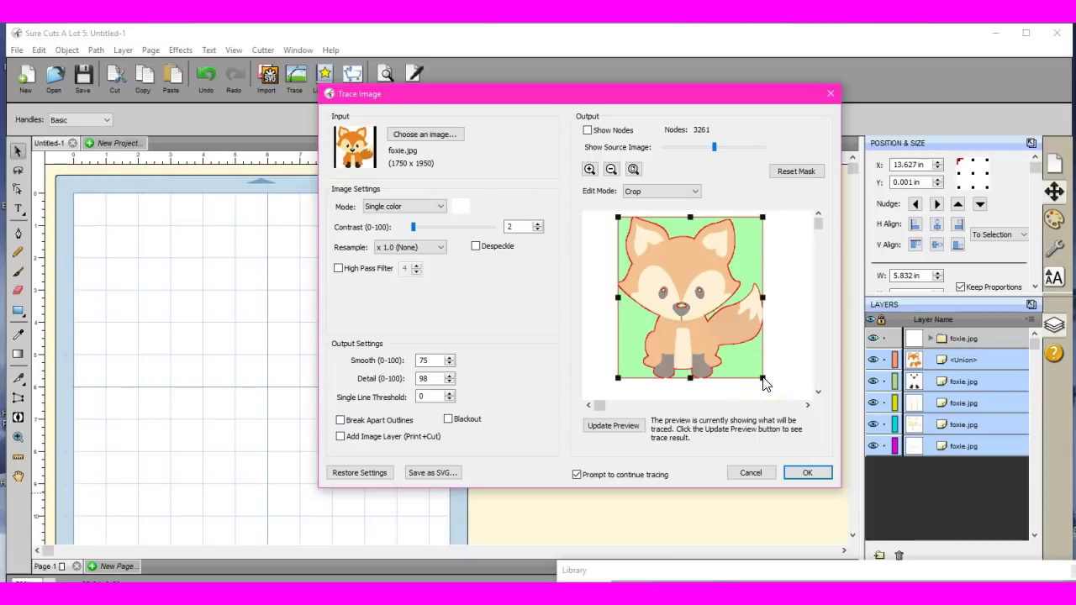
pyautogui.moveTo(762, 379); pyautogui.dragTo(712, 368)
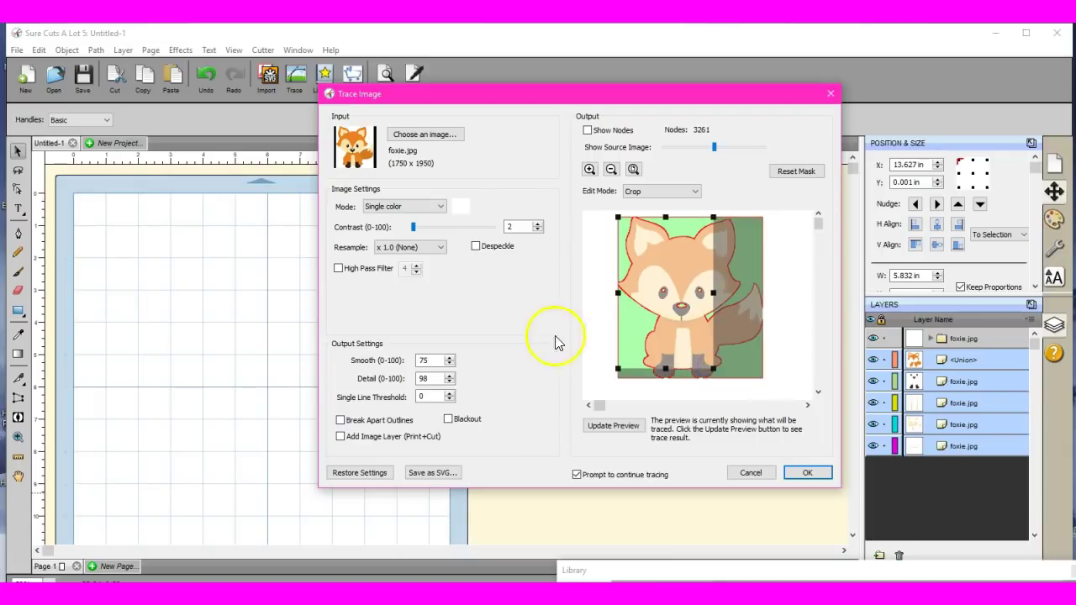
pyautogui.moveTo(617, 369); pyautogui.dragTo(655, 356)
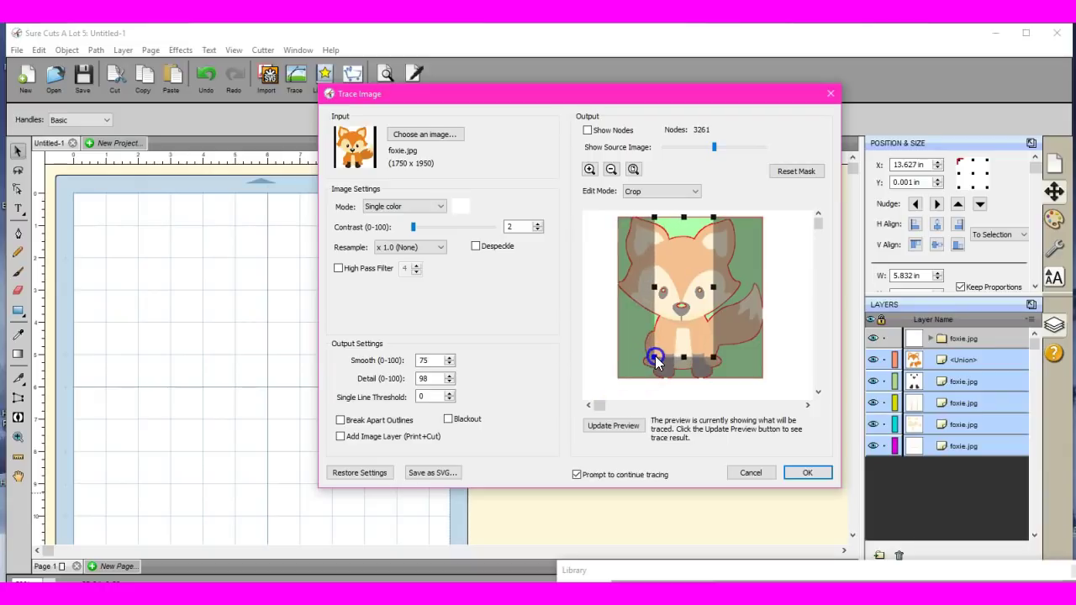
pyautogui.click(685, 219)
pyautogui.moveTo(689, 254); pyautogui.dragTo(689, 258)
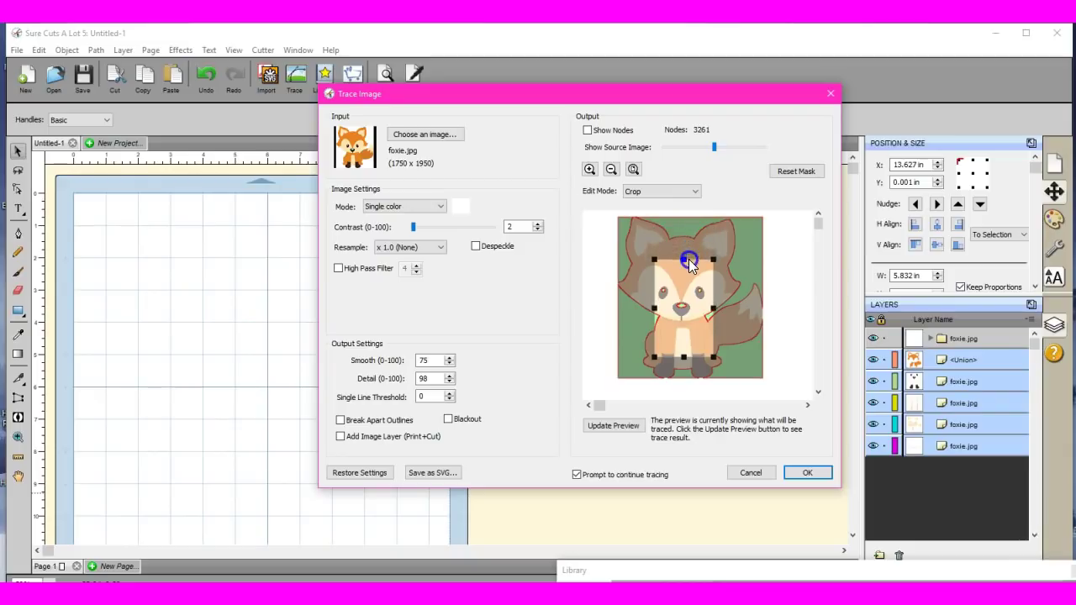
pyautogui.click(806, 474)
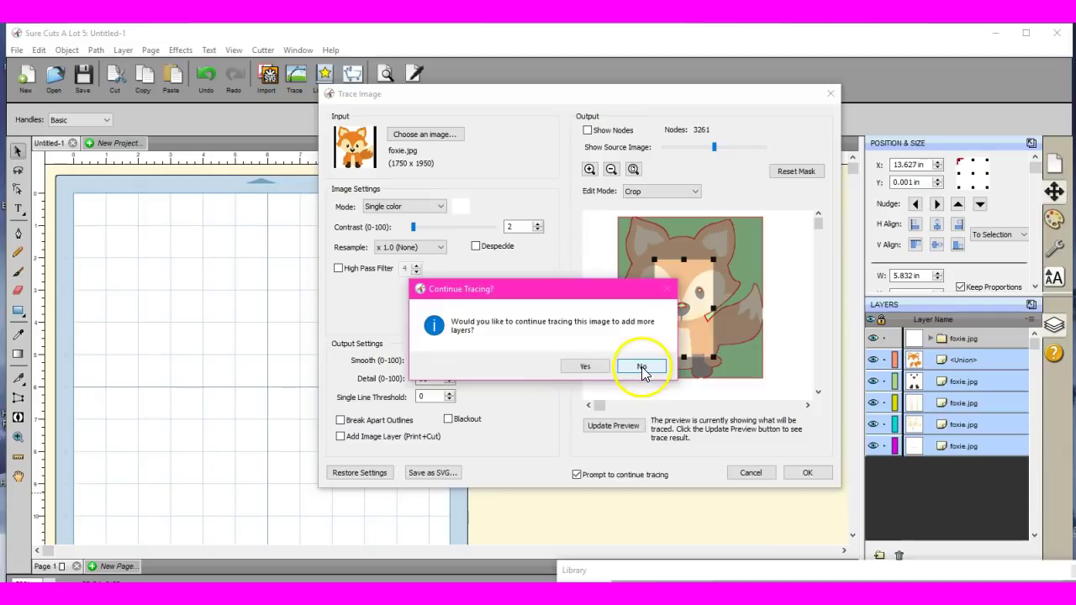
# - Run the final cropped trace, then finish tracing with the colour layers placed on the mat
pyautogui.click(580, 367)
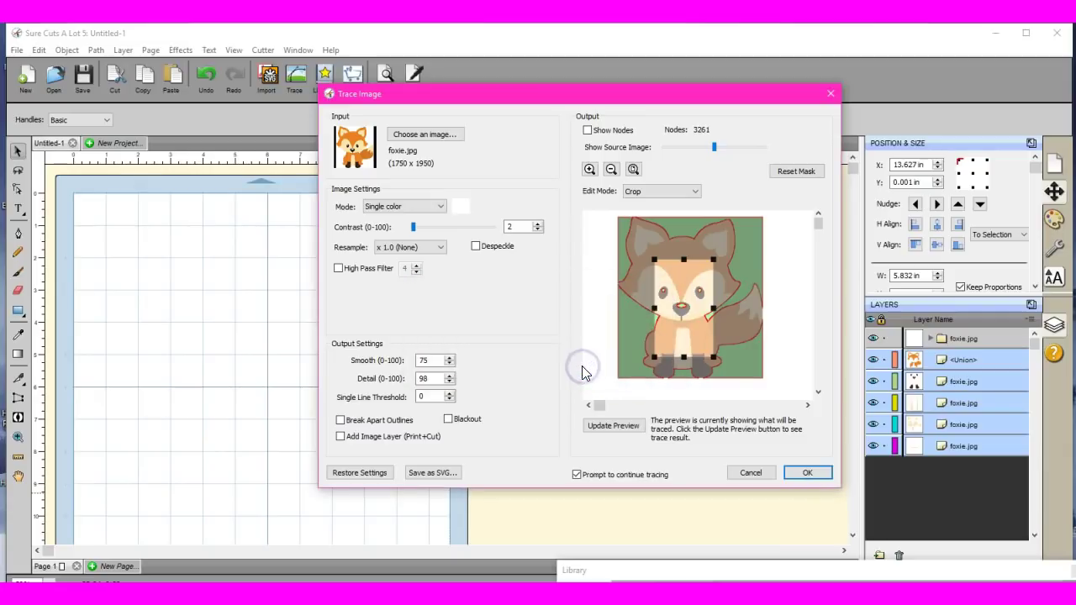
pyautogui.click(810, 479)
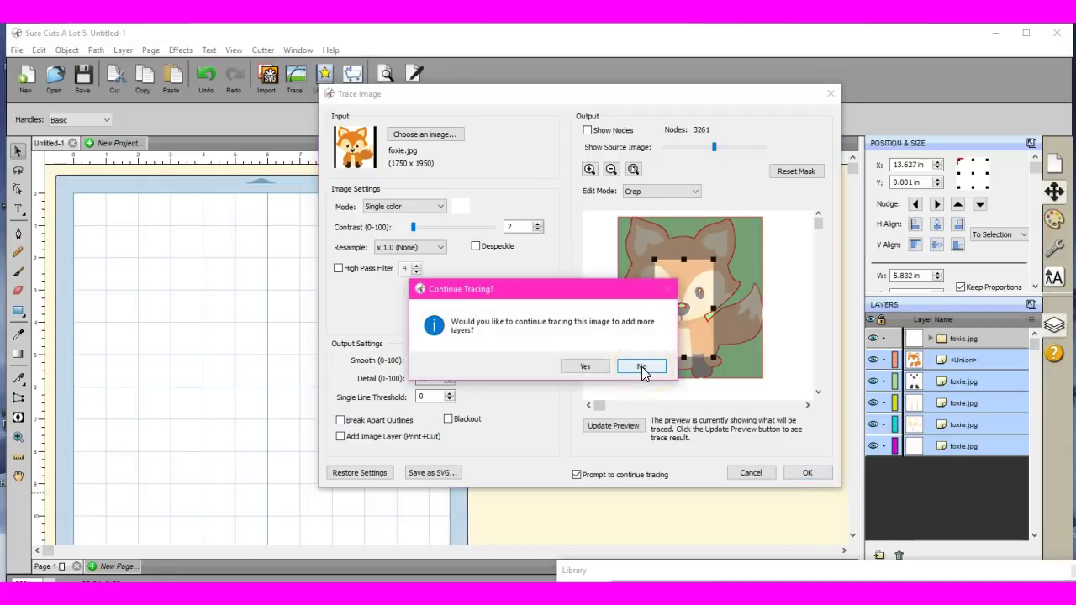
pyautogui.click(644, 367)
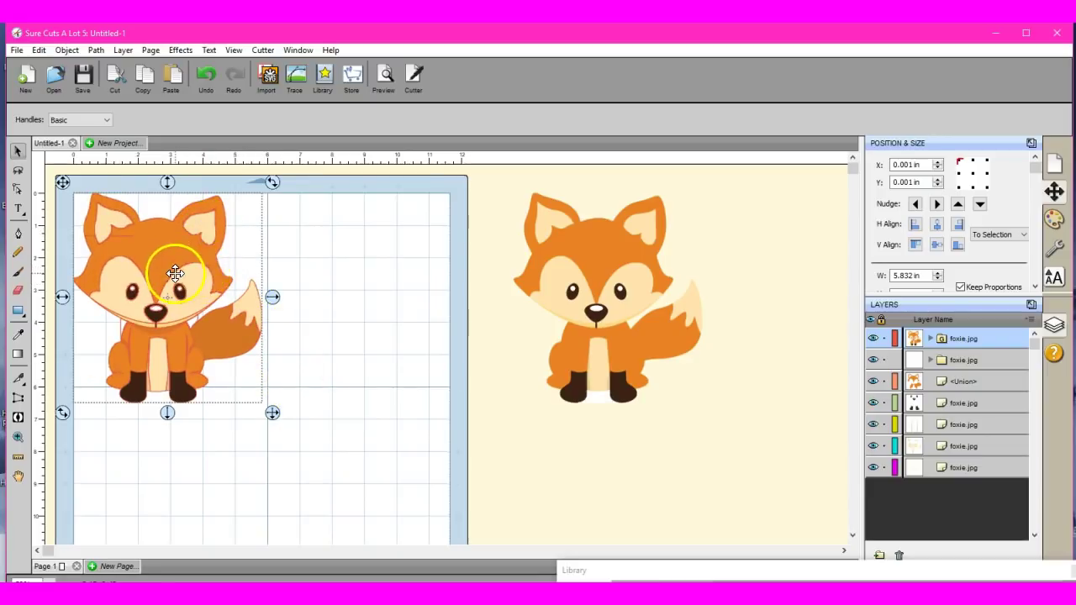
# - Move the fox toward the mat centre and ungroup it into its colour layers
pyautogui.click(343, 278)
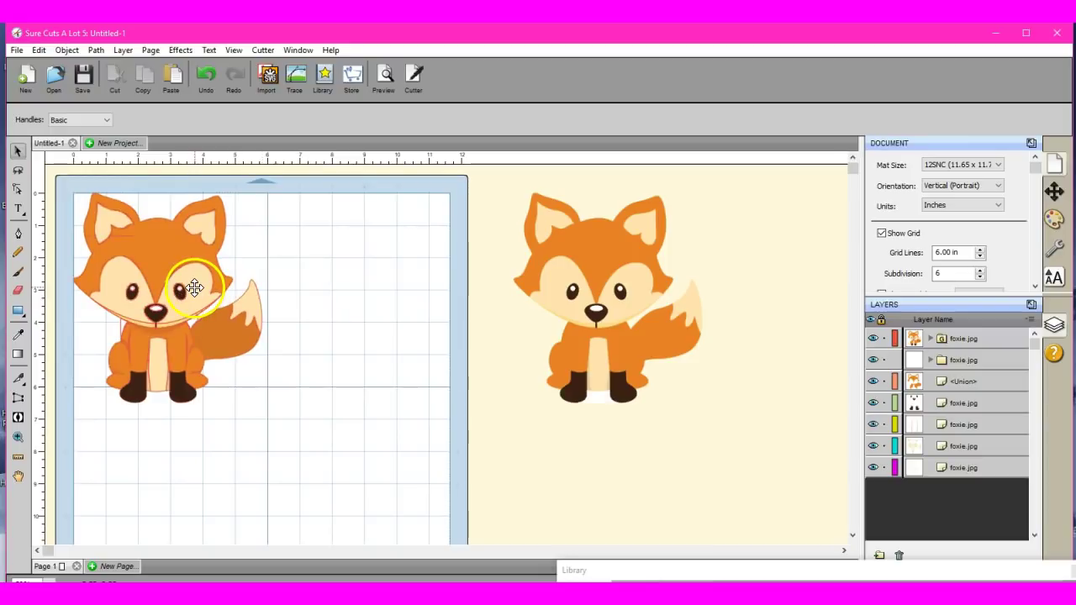
pyautogui.moveTo(195, 288); pyautogui.dragTo(323, 357)
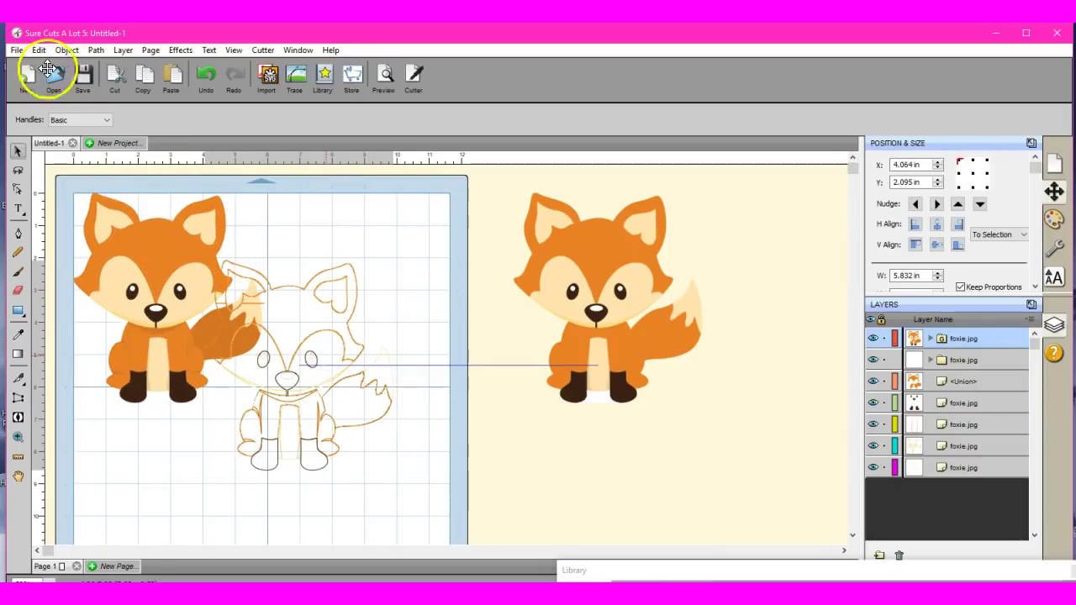
pyautogui.click(68, 51)
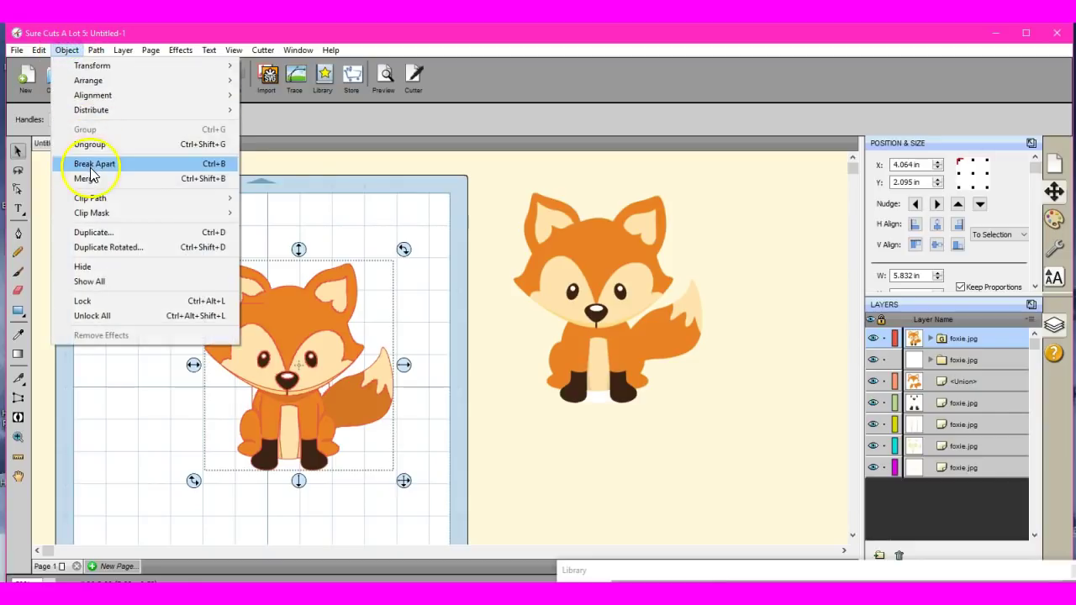
pyautogui.click(89, 145)
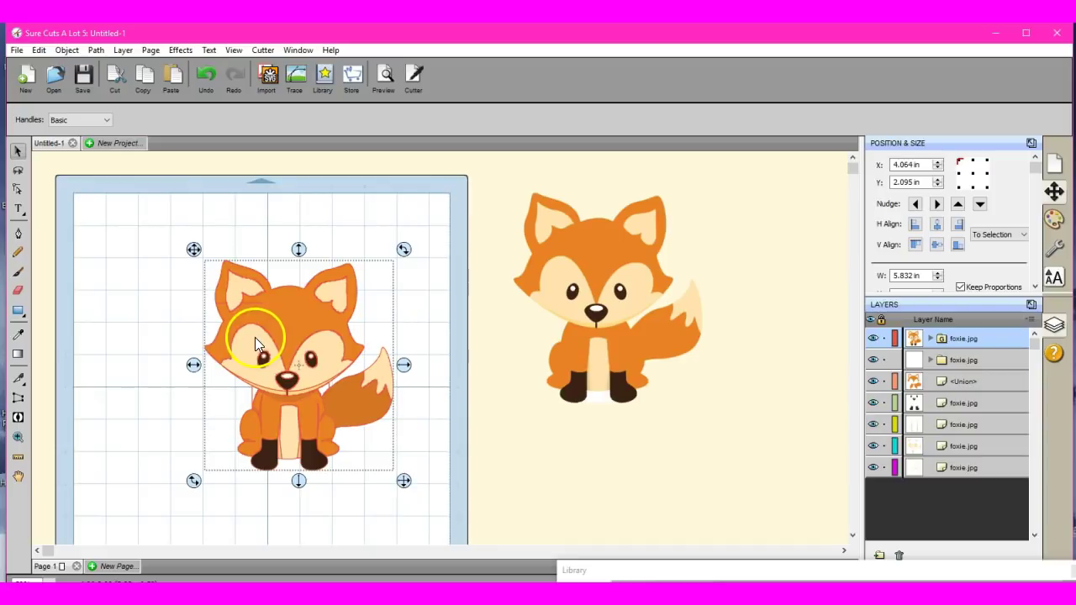
# - Drag the cream fox layer out to the mat's top-left corner
pyautogui.click(134, 313)
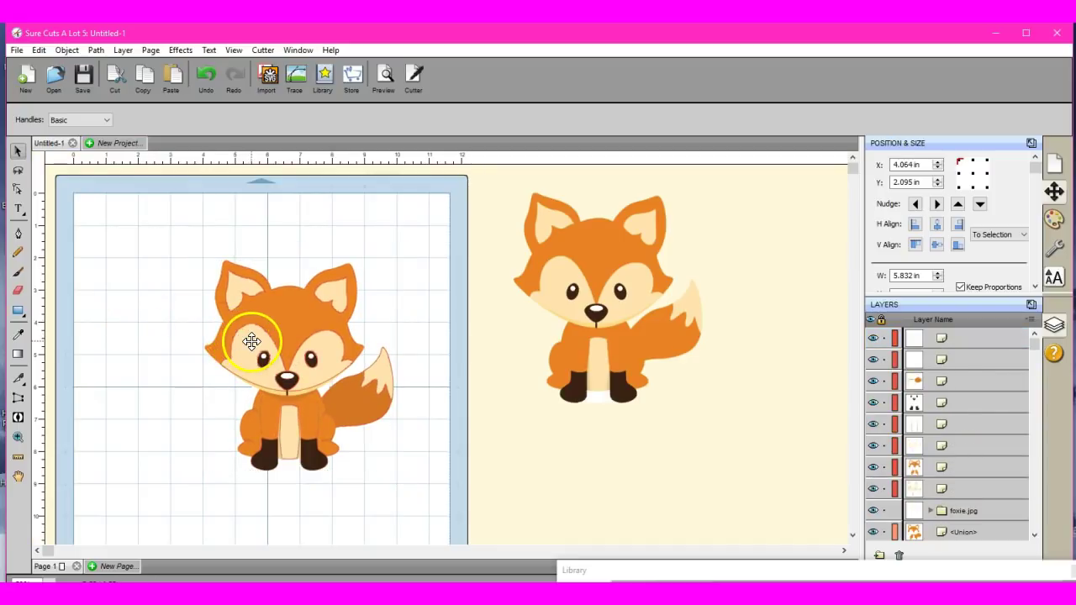
pyautogui.moveTo(252, 341)
pyautogui.mouseDown()
pyautogui.moveTo(144, 315)
pyautogui.moveTo(110, 267)
pyautogui.mouseUp()
pyautogui.click(287, 346)
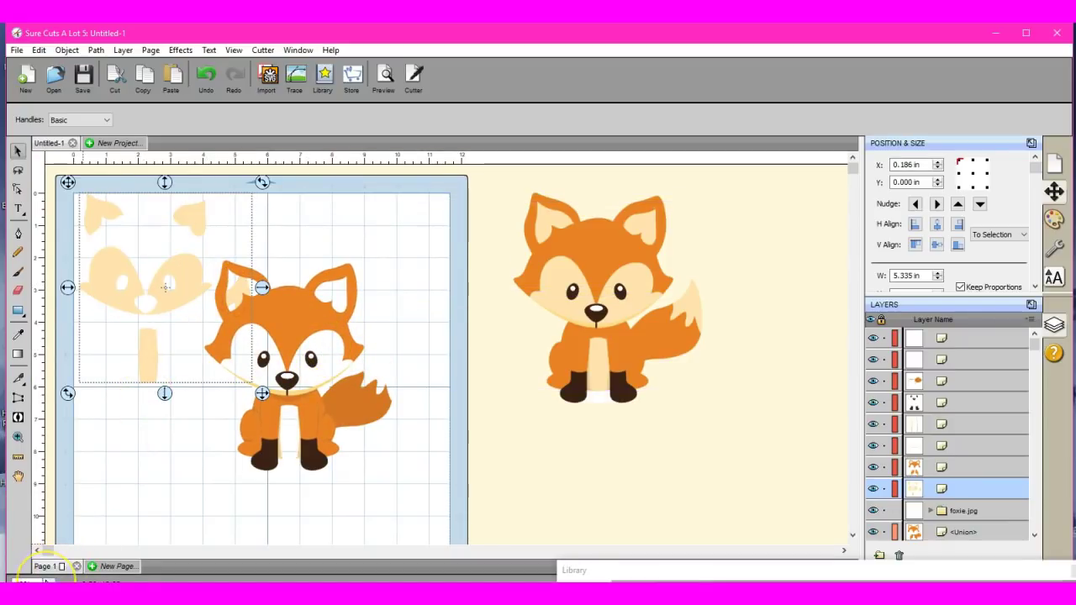
pyautogui.click(48, 580)
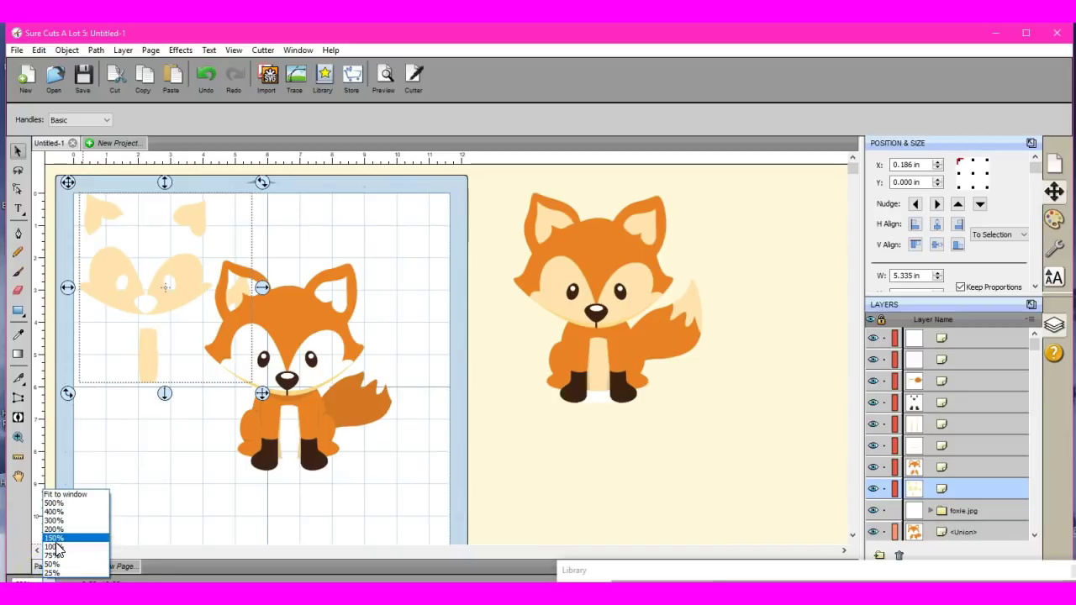
pyautogui.click(56, 547)
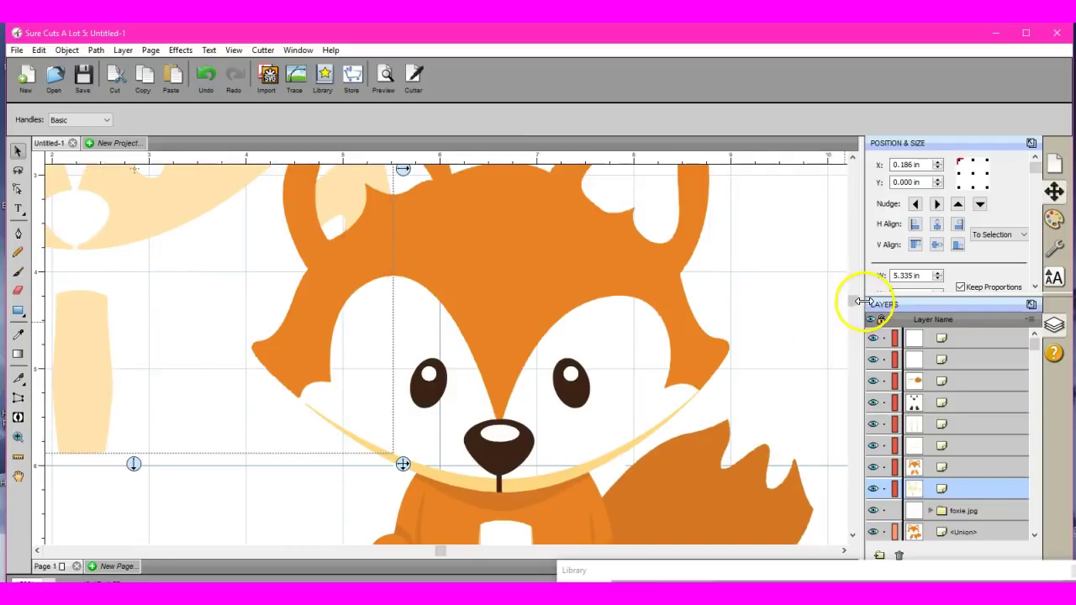
pyautogui.moveTo(857, 307); pyautogui.dragTo(852, 193)
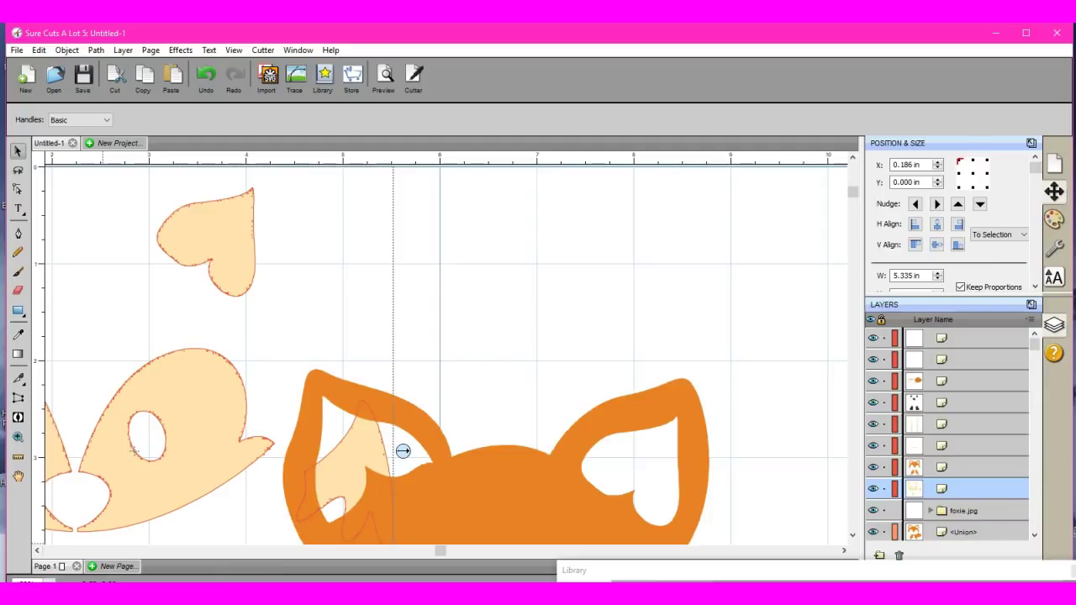
pyautogui.click(48, 580)
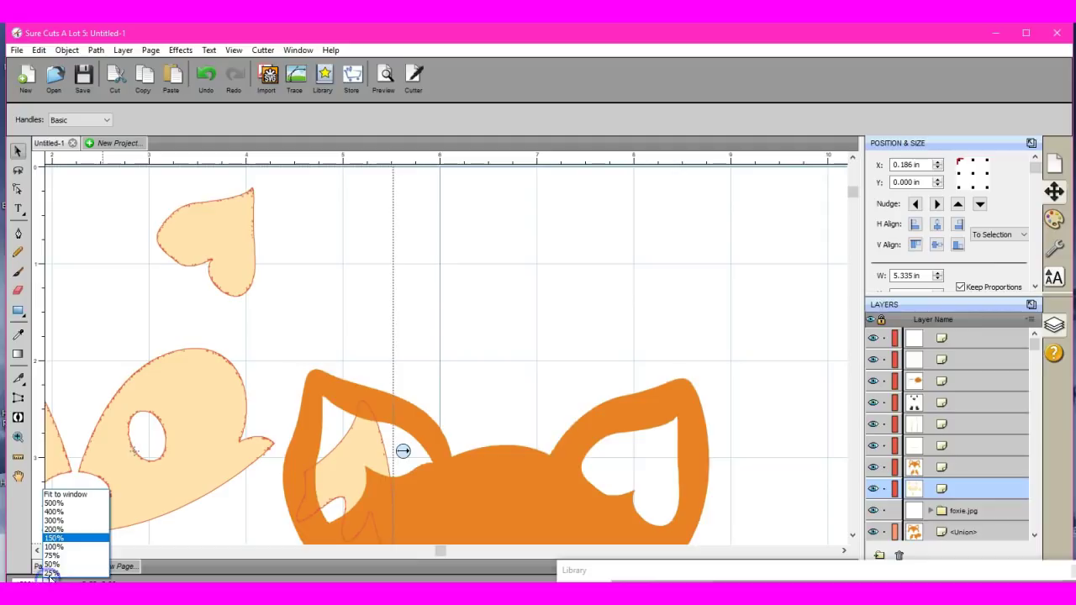
pyautogui.click(52, 568)
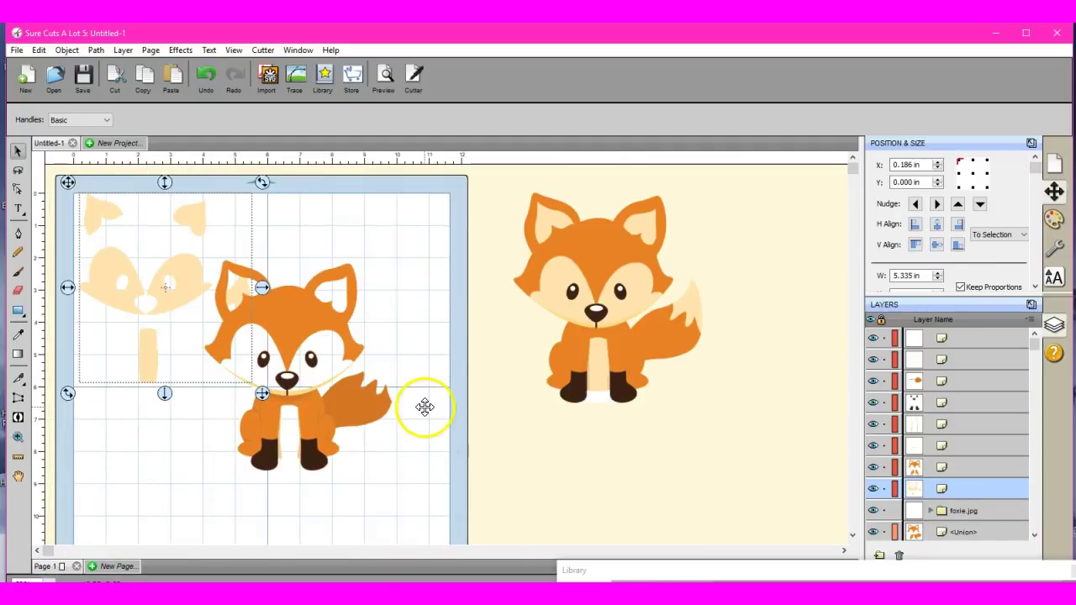
# - Reload foxie.jpg in the Trace Image dialog and select the fox's cream face colour
pyautogui.click(300, 80)
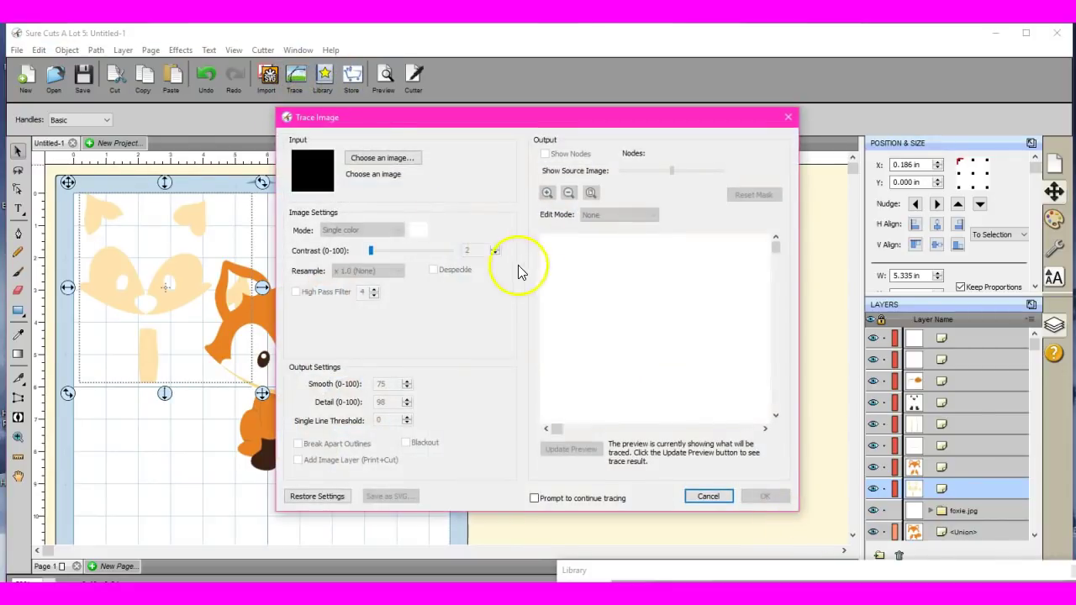
pyautogui.click(395, 159)
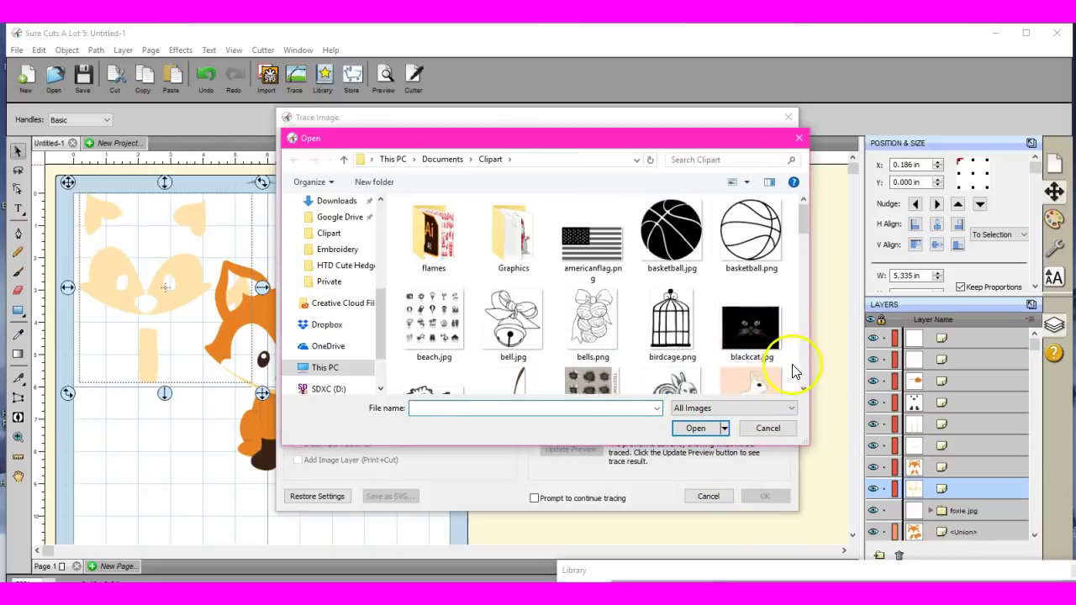
pyautogui.click(803, 367)
pyautogui.click(802, 366)
pyautogui.click(504, 383)
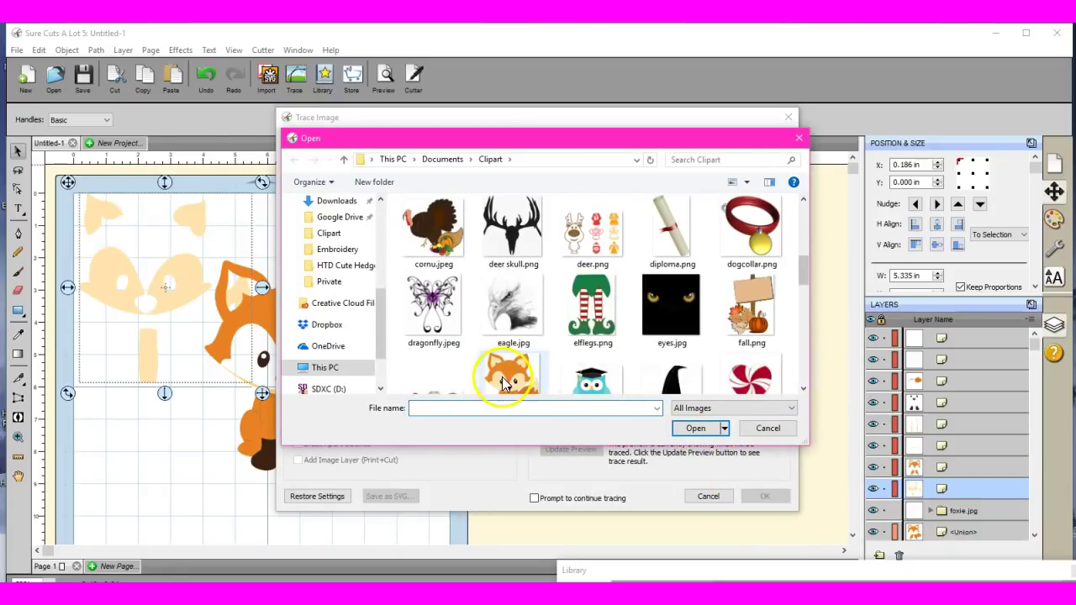
pyautogui.click(504, 382)
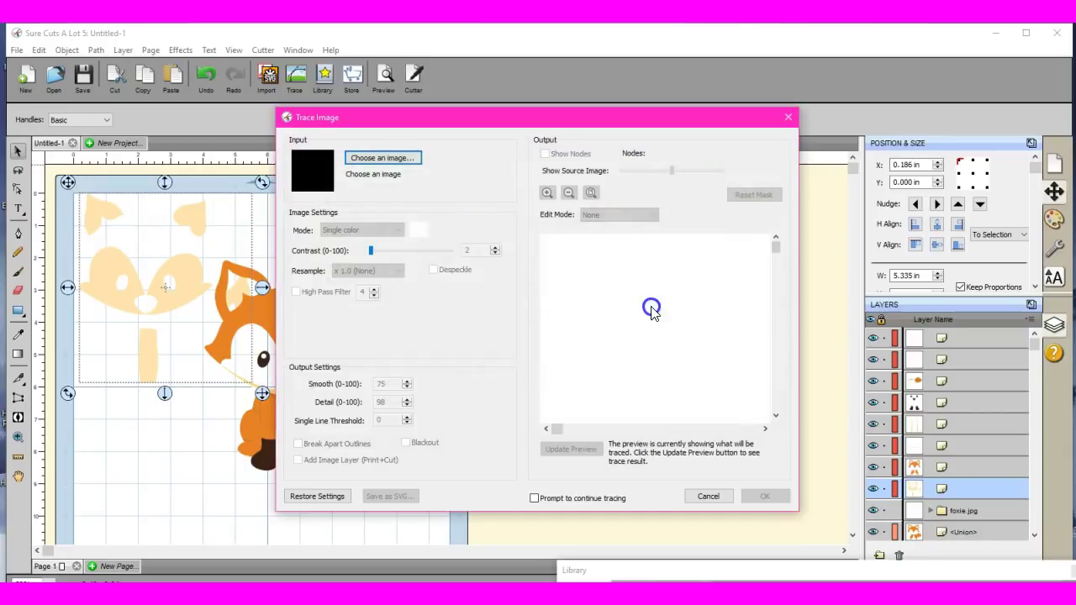
pyautogui.click(636, 332)
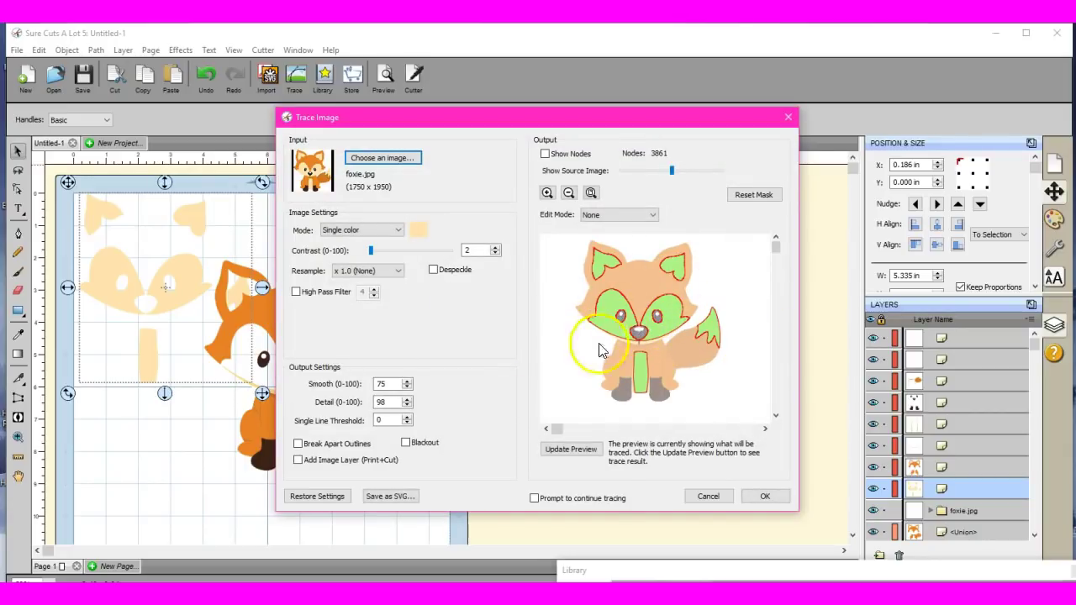
# - Resample at x 4.0 with Despeckle on; try High Pass Filter at 3 and 2, then disable it
pyautogui.click(352, 278)
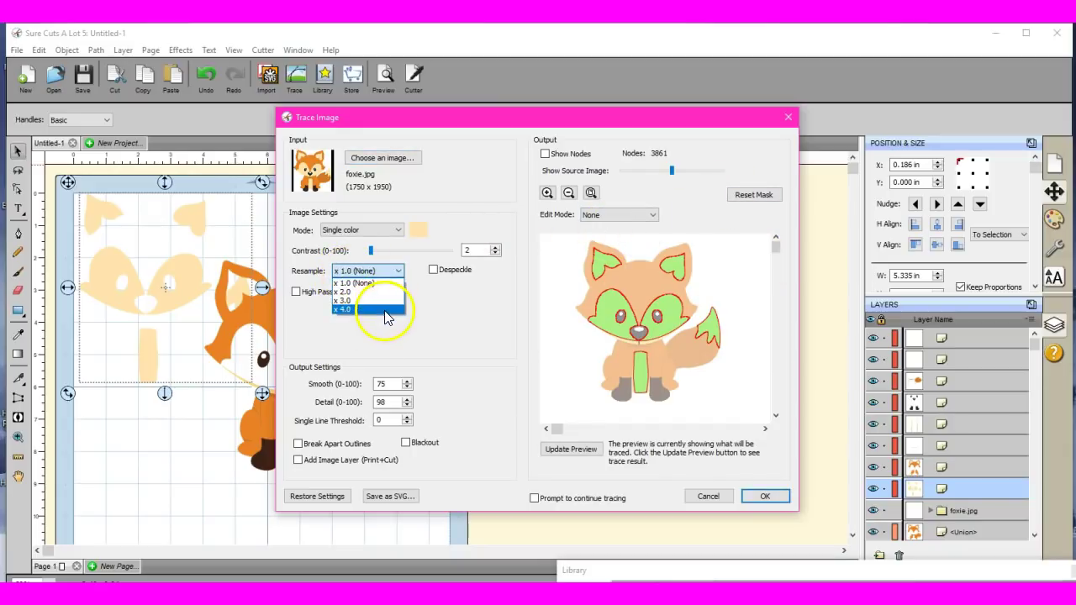
pyautogui.click(385, 311)
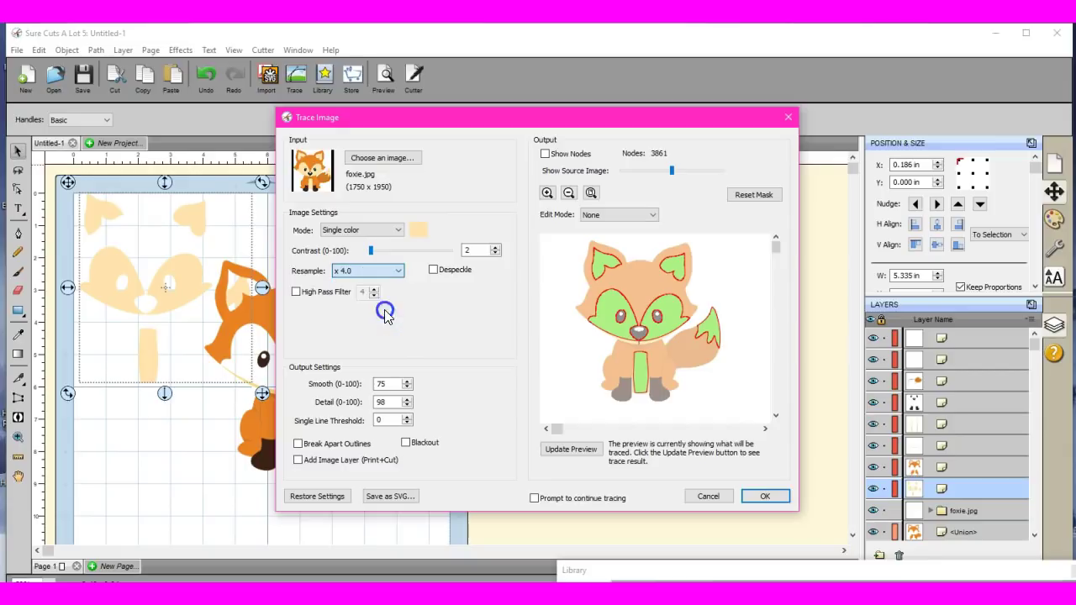
pyautogui.click(432, 273)
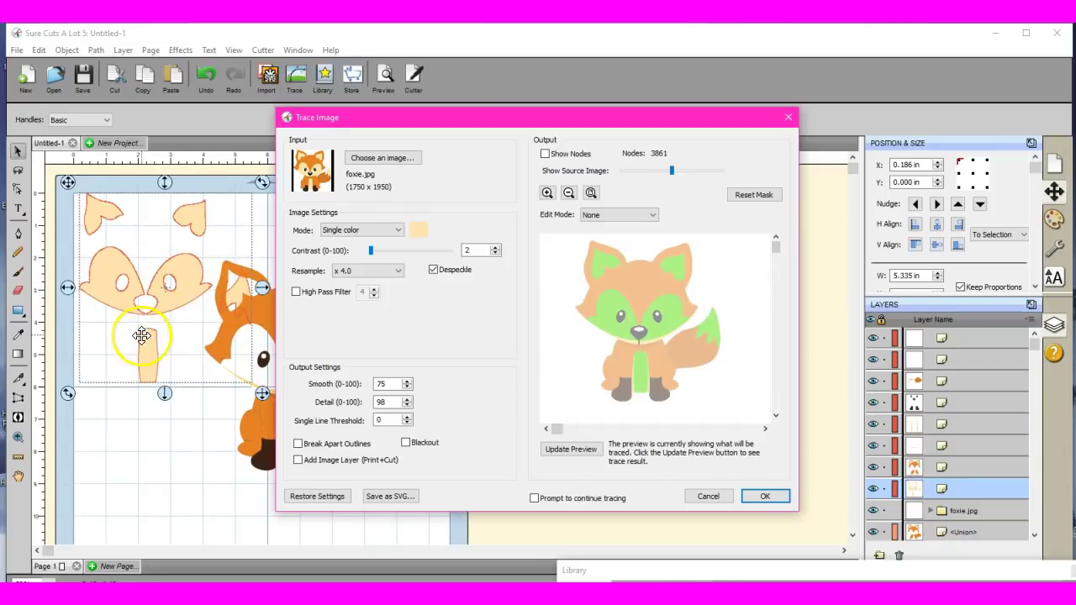
pyautogui.click(297, 294)
pyautogui.click(374, 296)
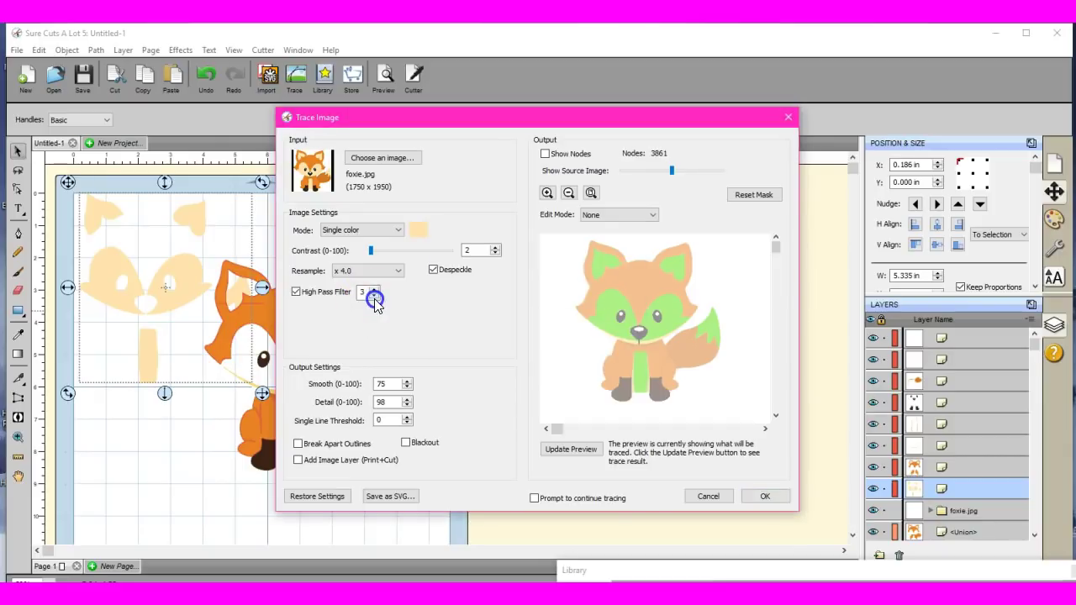
pyautogui.click(375, 296)
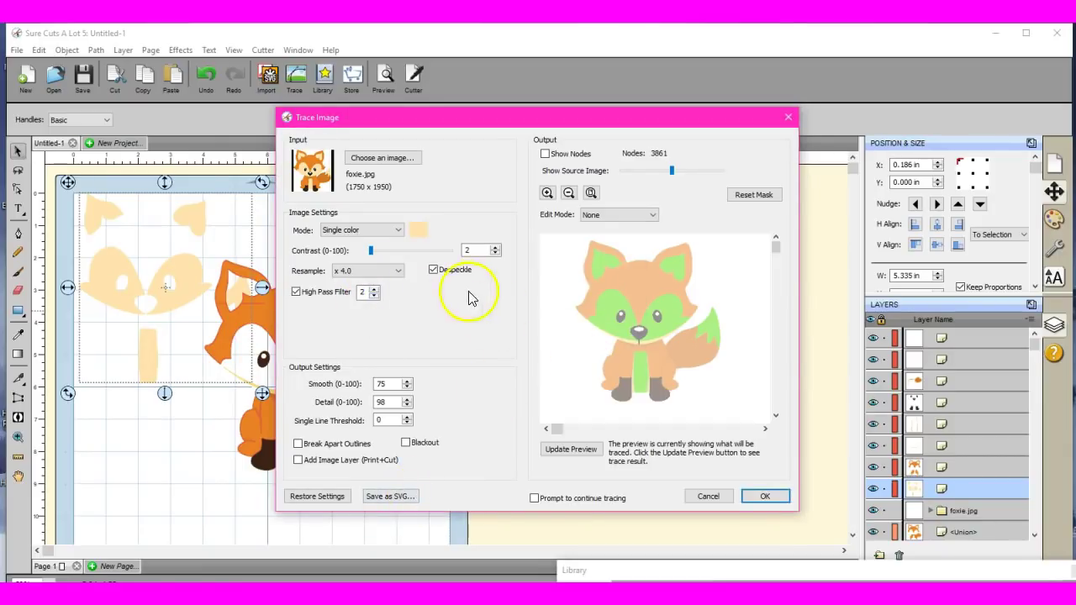
pyautogui.click(296, 292)
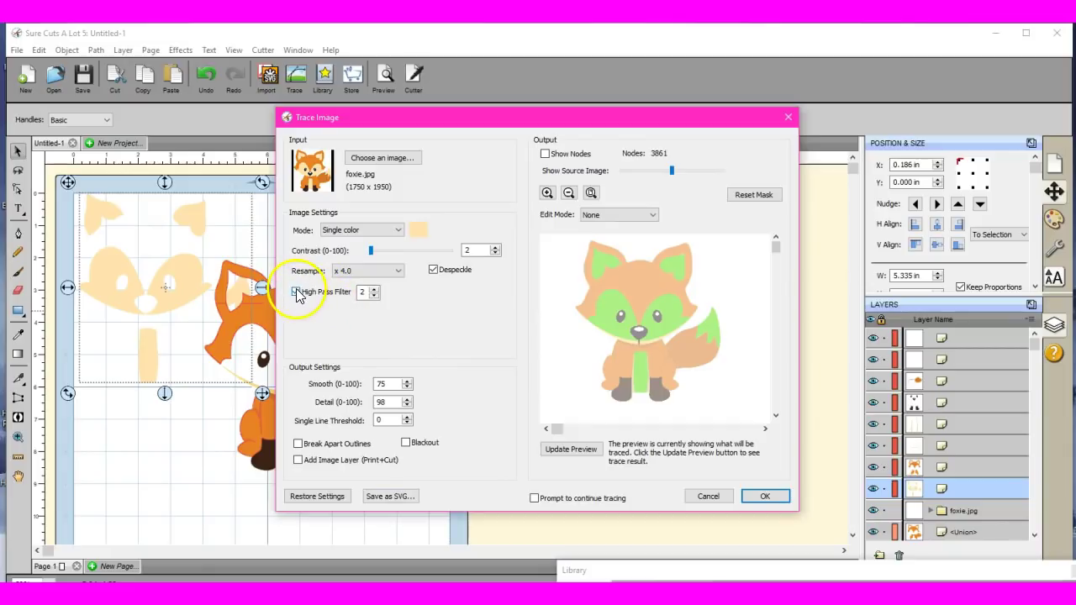
pyautogui.click(433, 270)
pyautogui.click(433, 269)
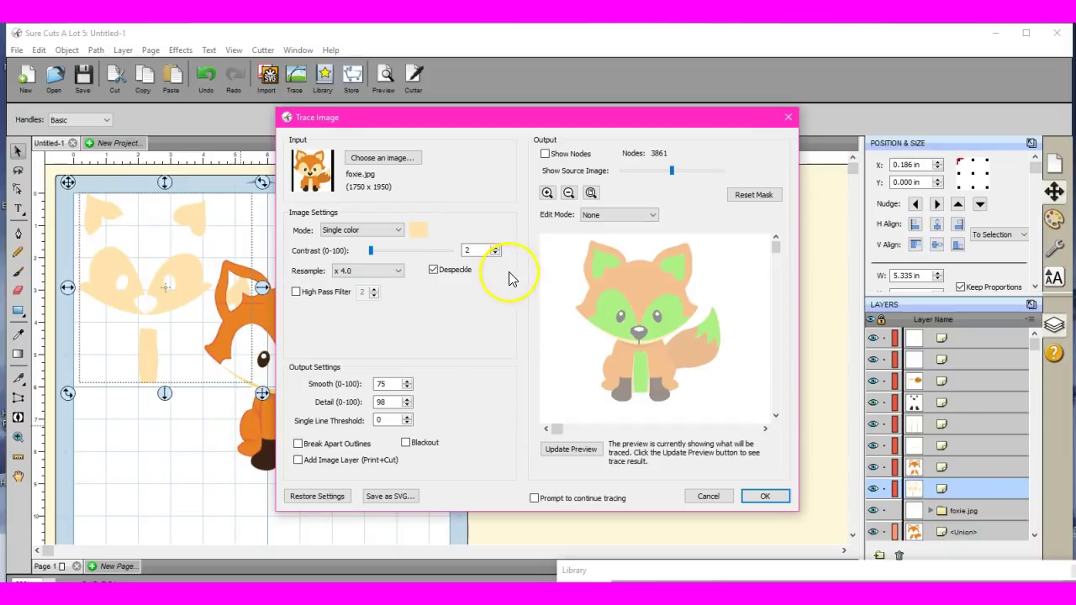
# - Reset Resample to x 1.0 (None) and cancel the Trace Image dialog
pyautogui.click(392, 273)
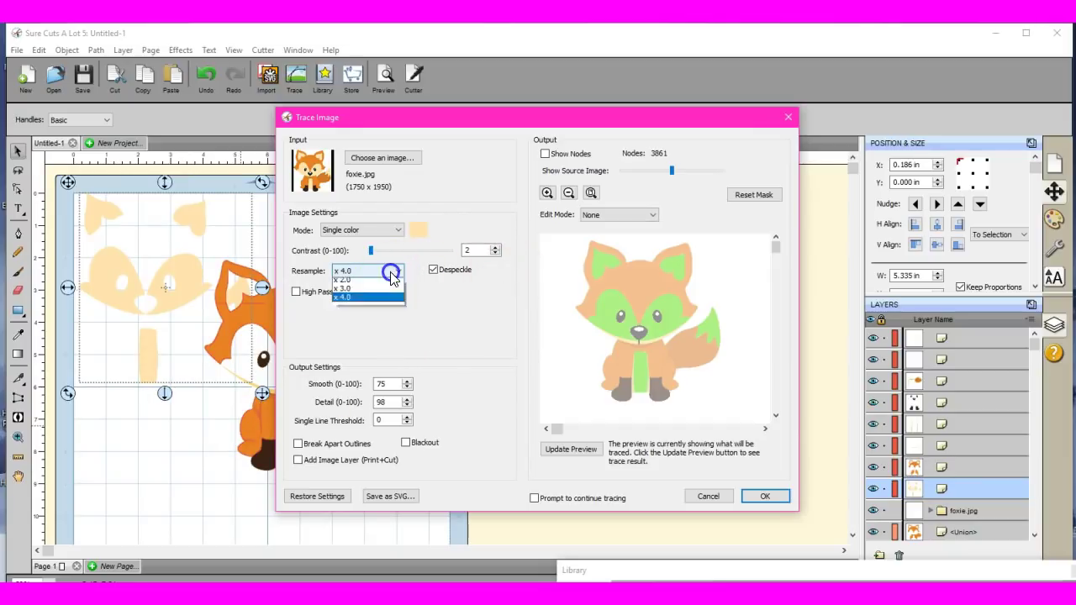
pyautogui.click(392, 284)
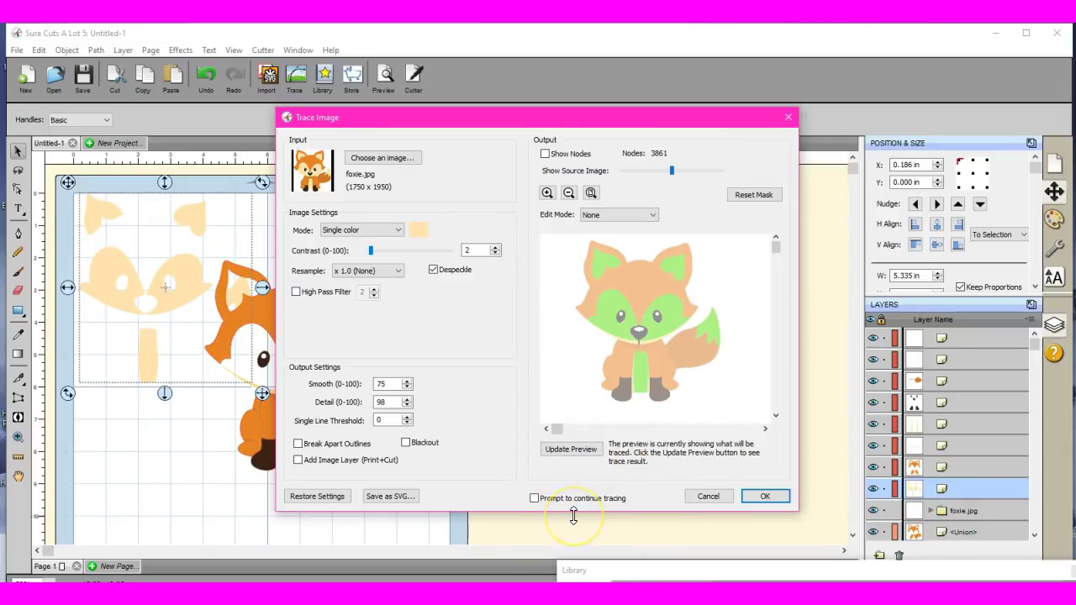
pyautogui.click(704, 501)
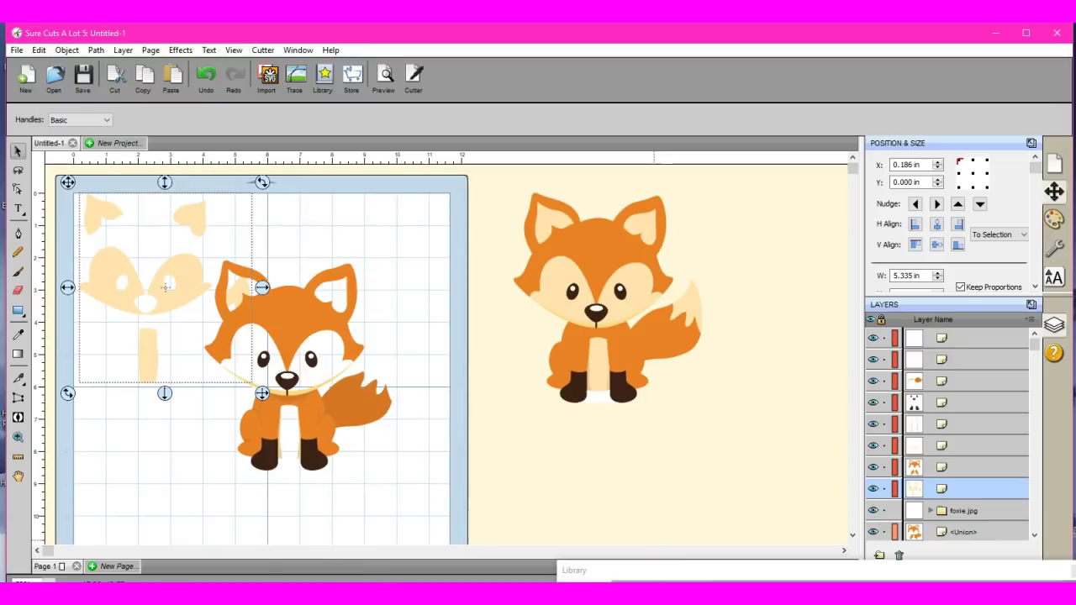